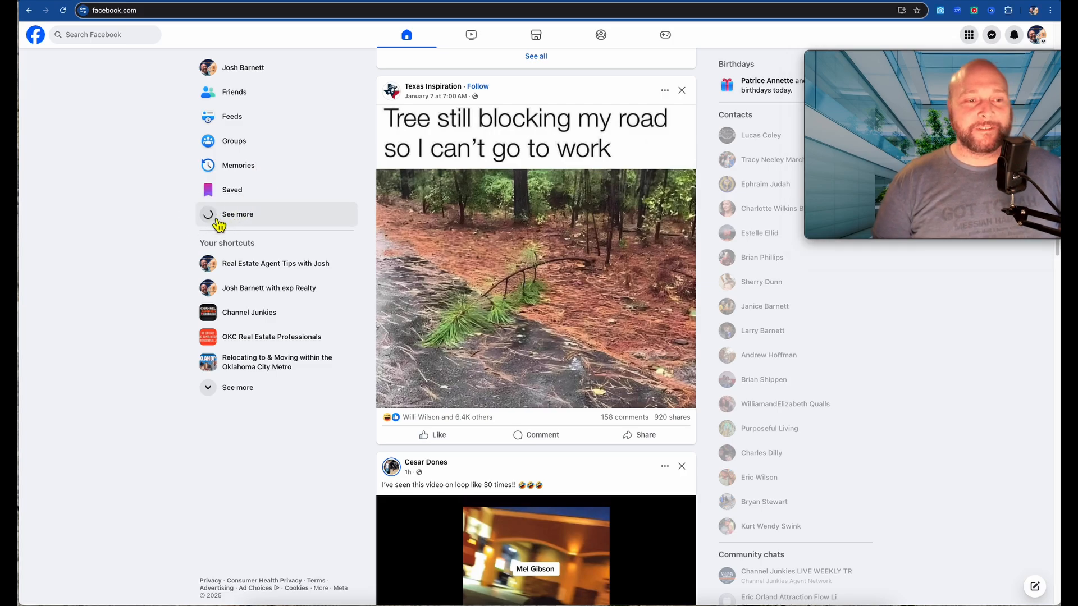
- Expand the left sidebar shortcuts and open the Pages section listing your managed Pages
left_click(215, 220)
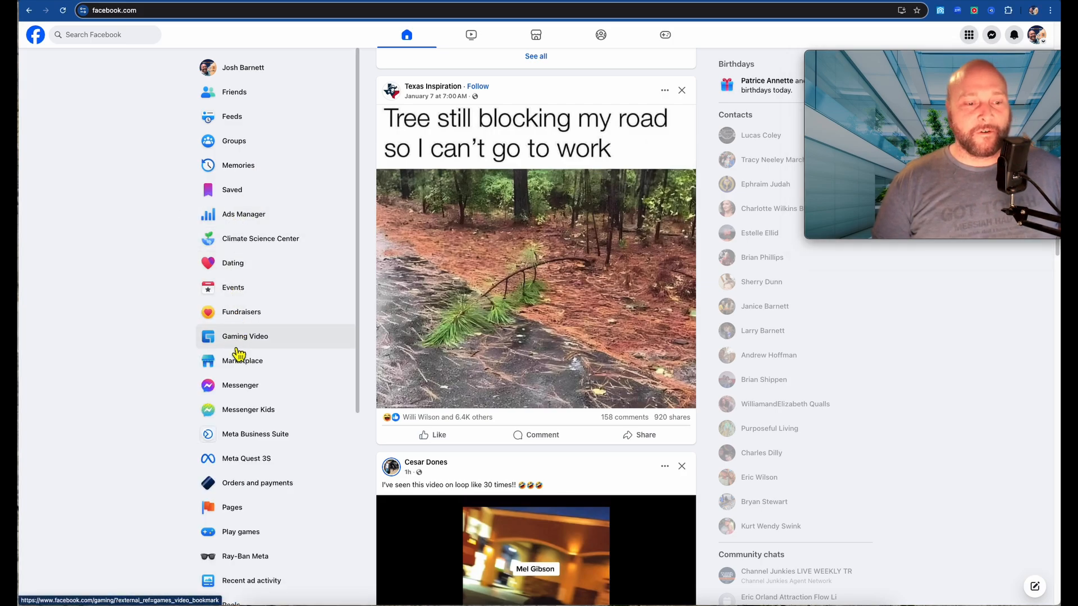
scroll(238, 354, "down", 3)
left_click(236, 447)
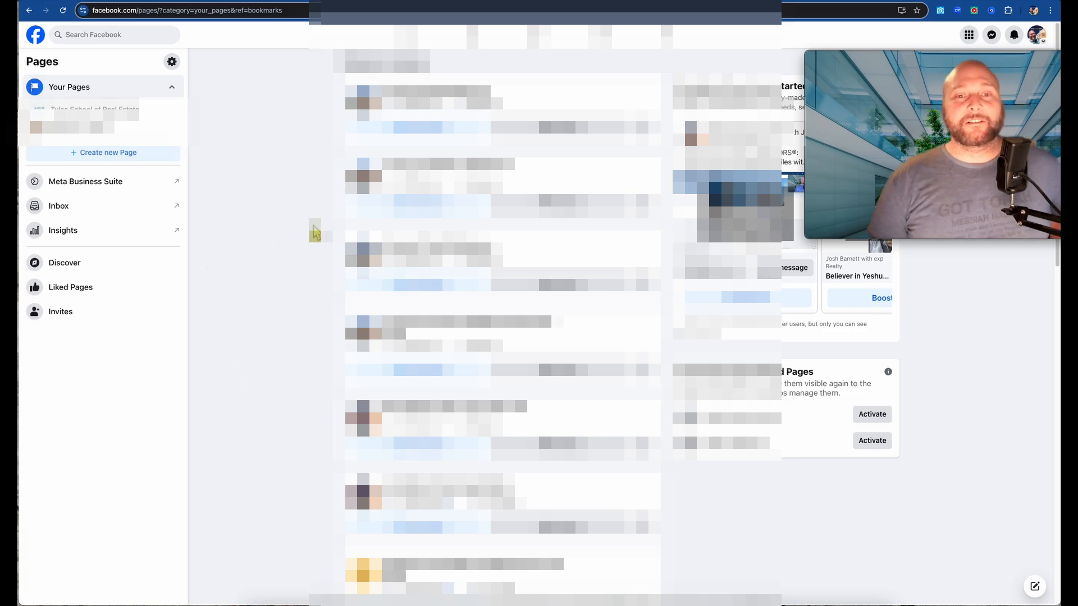
scroll(502, 314, "down", 7)
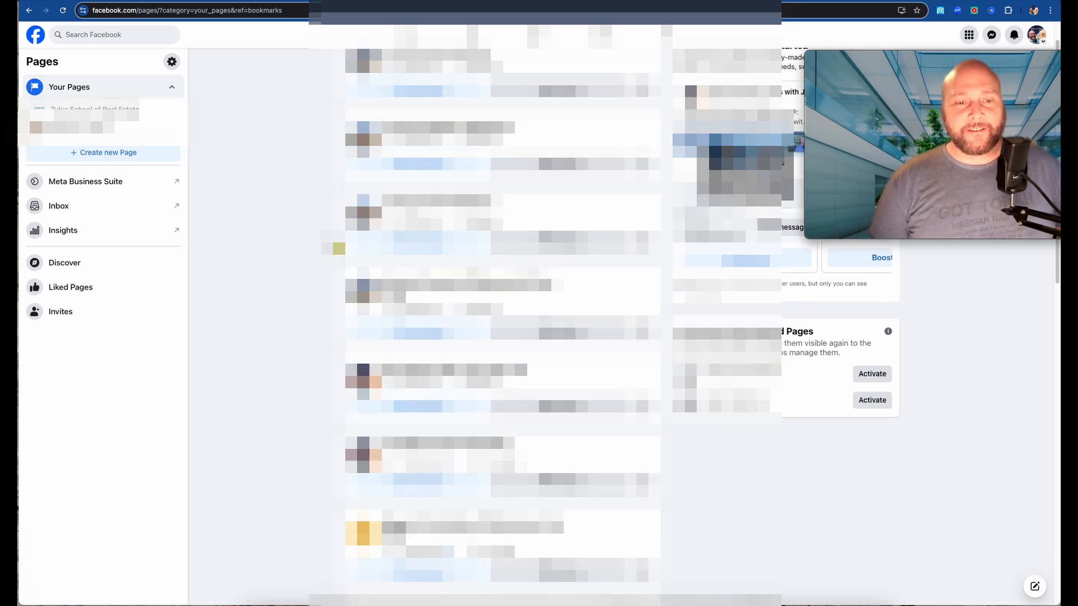
scroll(502, 314, "down", 7)
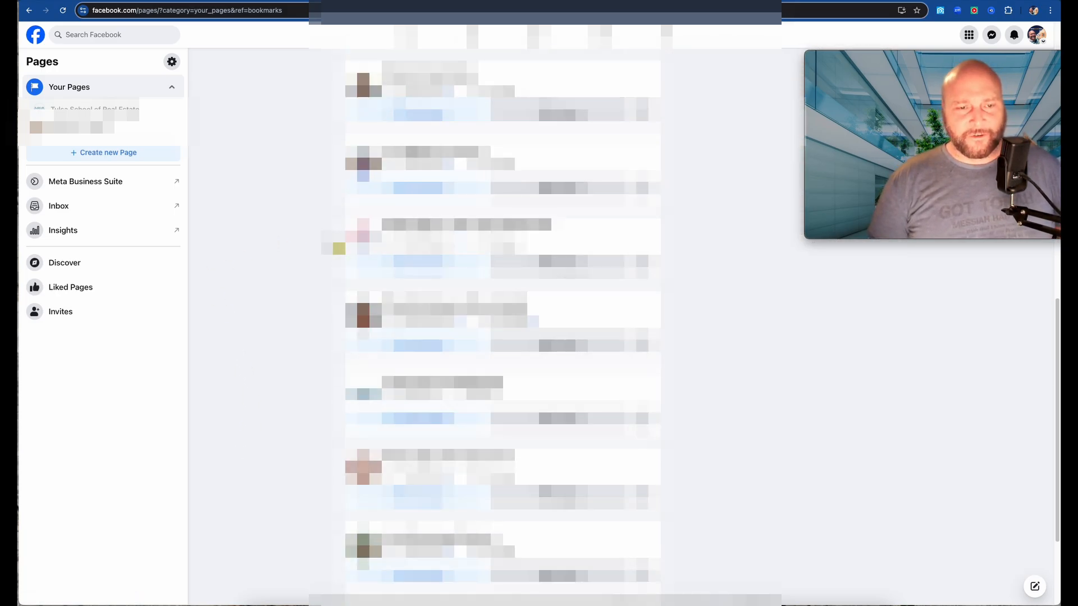
scroll(503, 315, "up", 10)
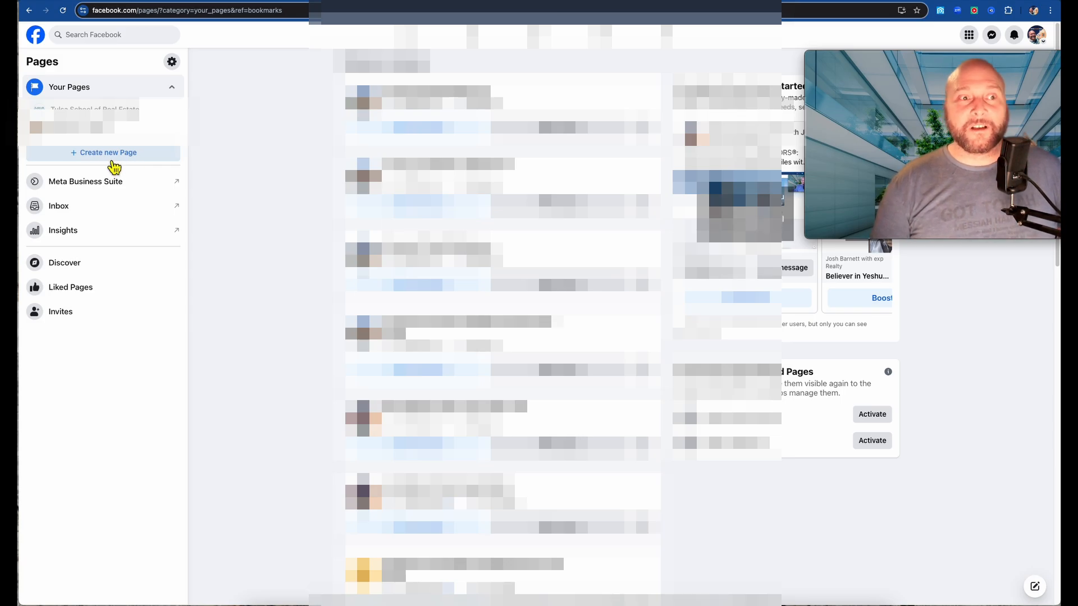
- Start a new Page and enter the name 'John Doe with eXp Realty'
left_click(113, 163)
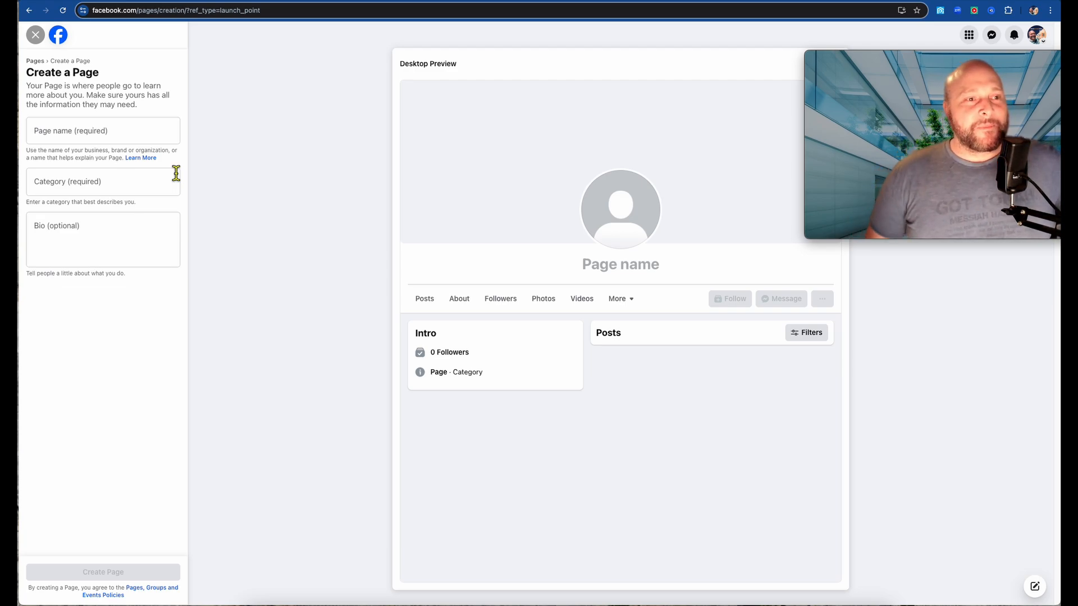
left_click(135, 137)
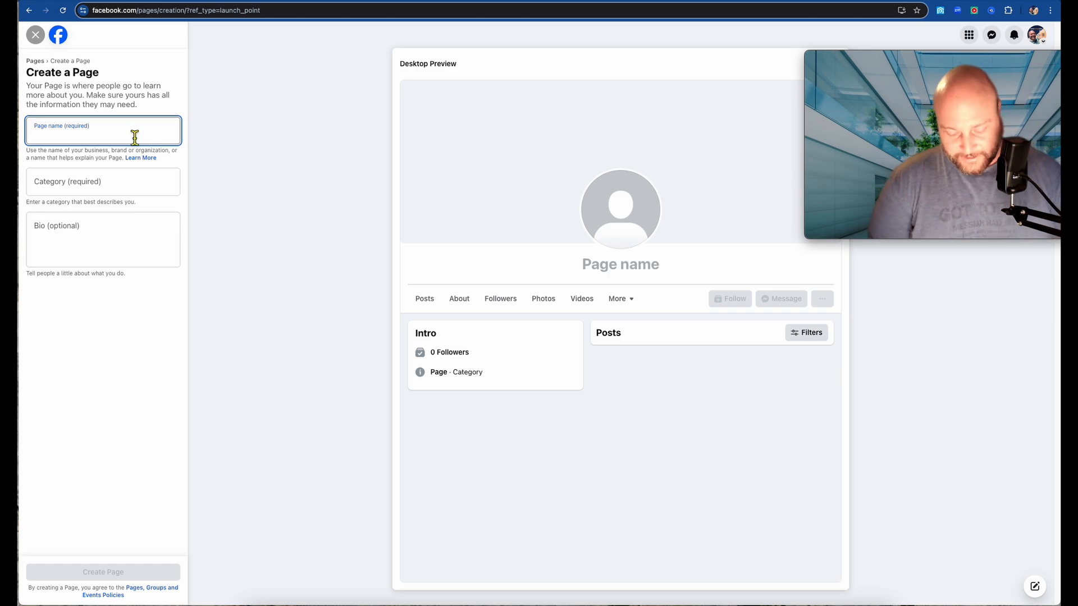
type("John")
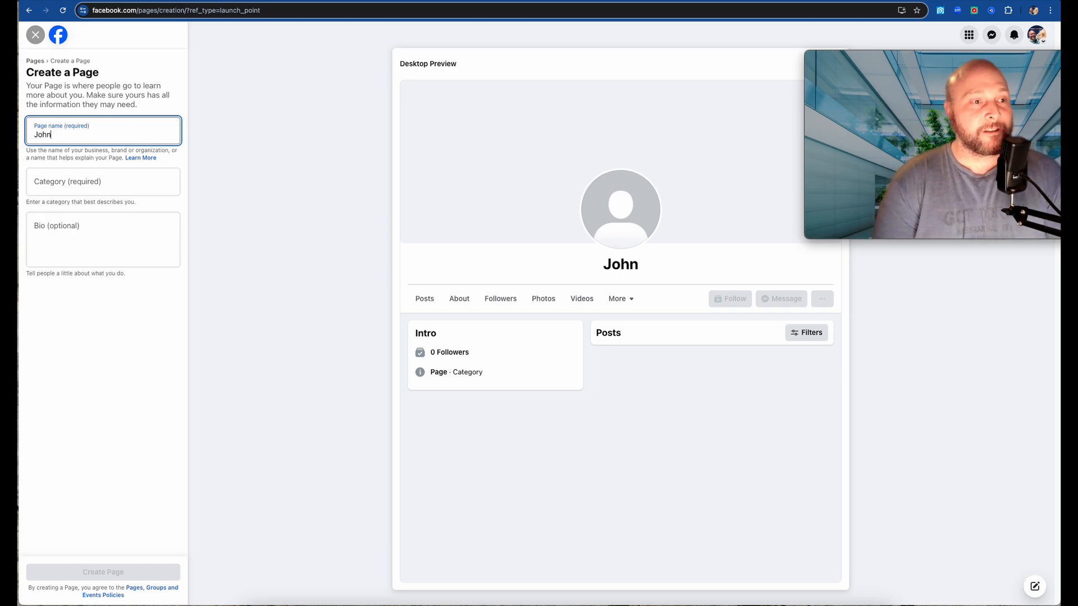
type(" Don")
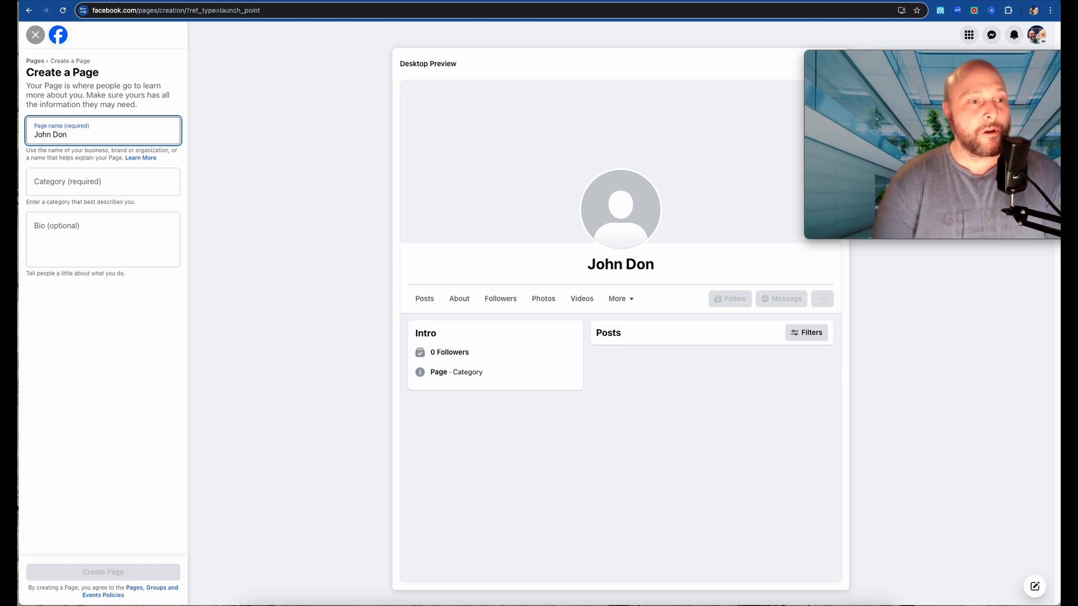
key("BackSpace")
type("e with eXp ")
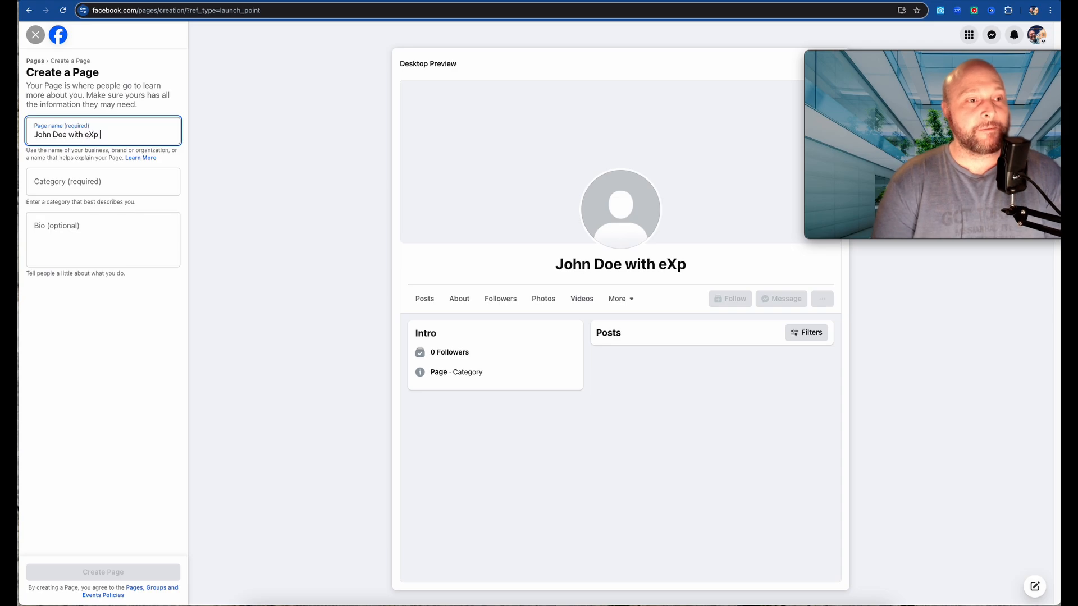
type("Realty")
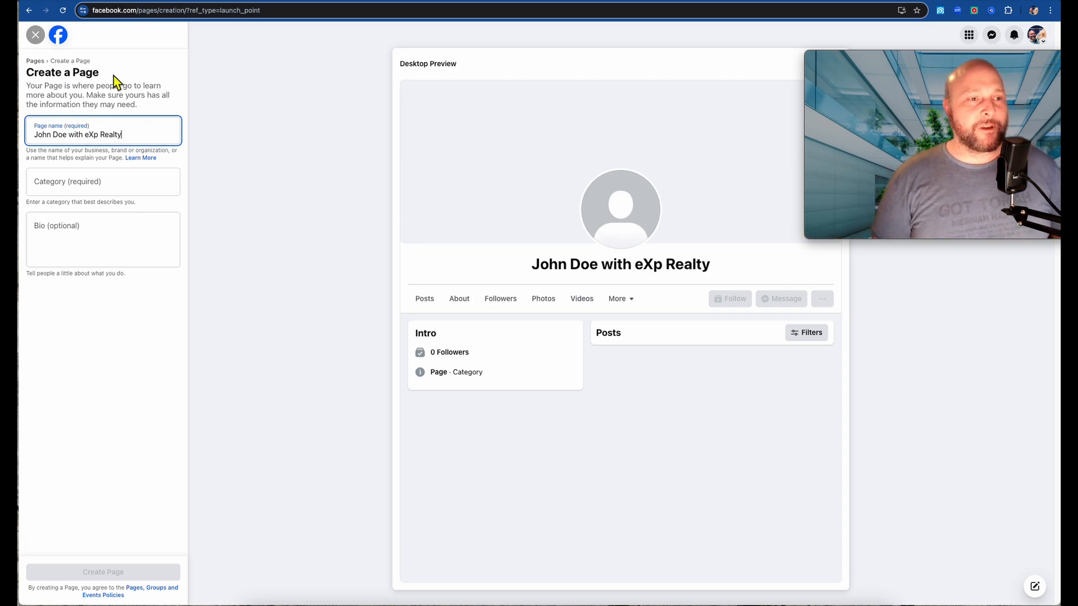
left_click(56, 198)
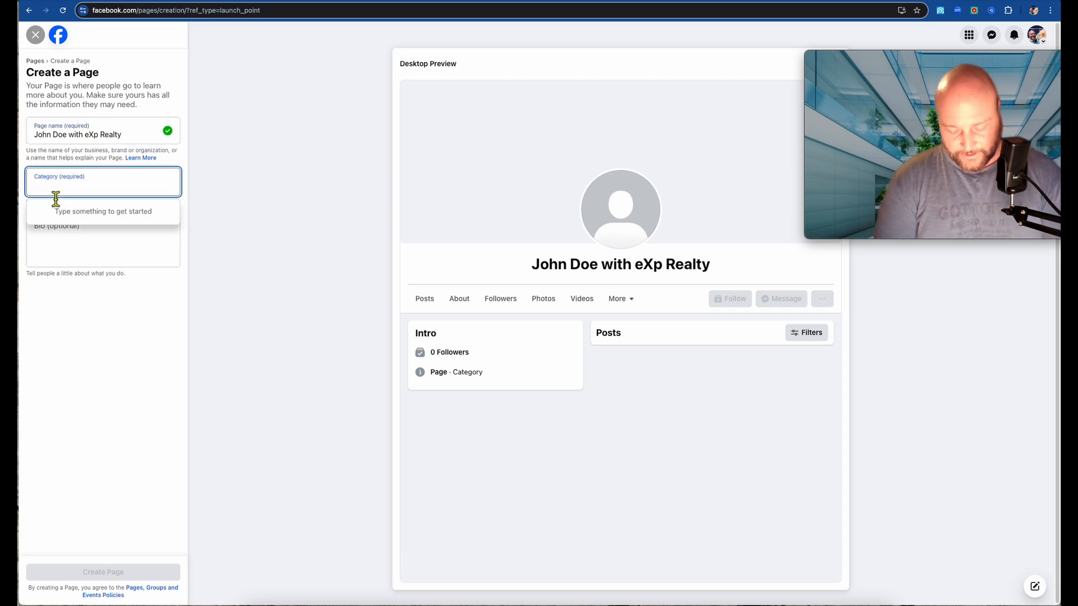
- Choose Real Estate Agent as the Page category from the 'Real E' suggestions
type("Real E")
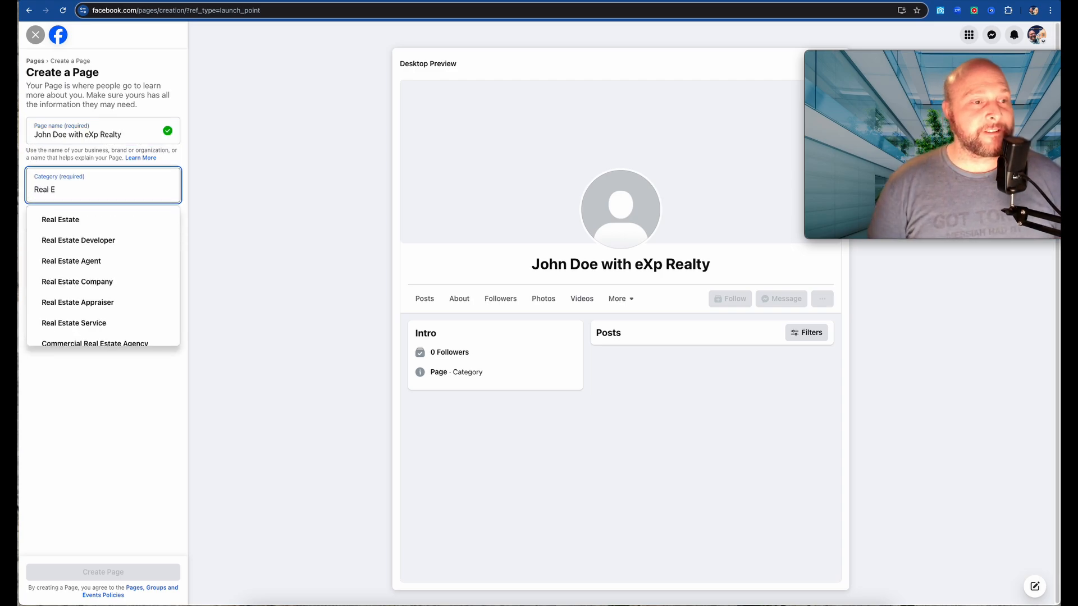
left_click(57, 261)
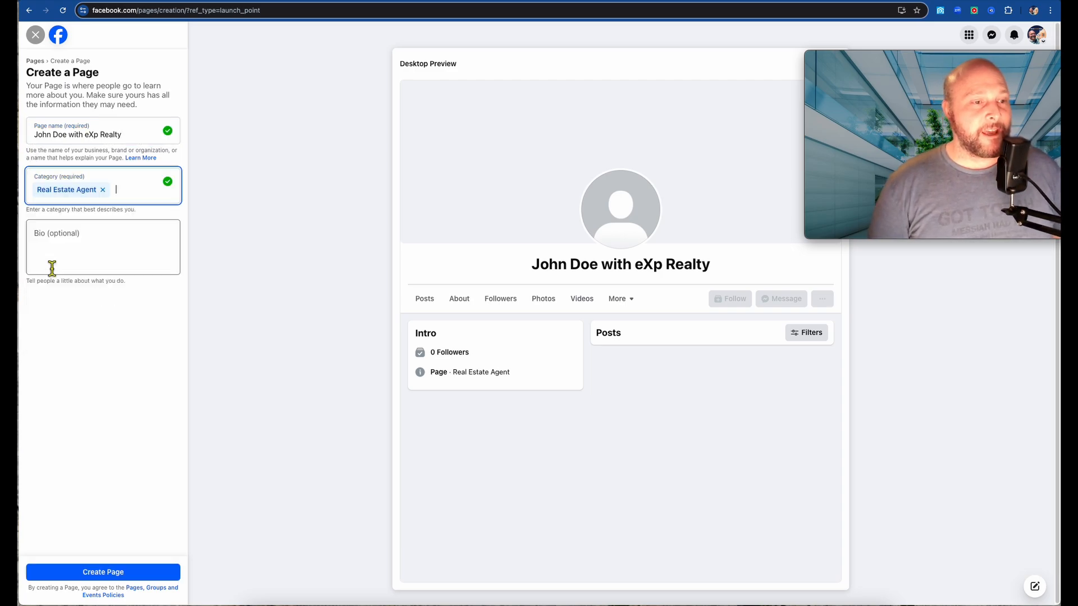
left_click(107, 259)
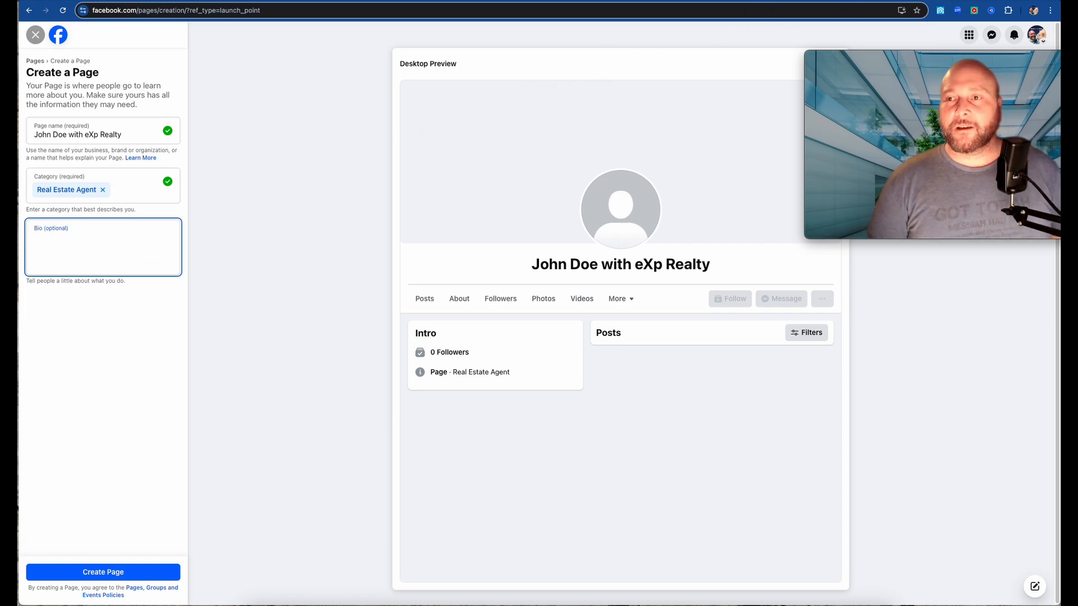
- In a new tab, briefly visit the eXp Realty careers site, then load facebook.com
key("ctrl+t")
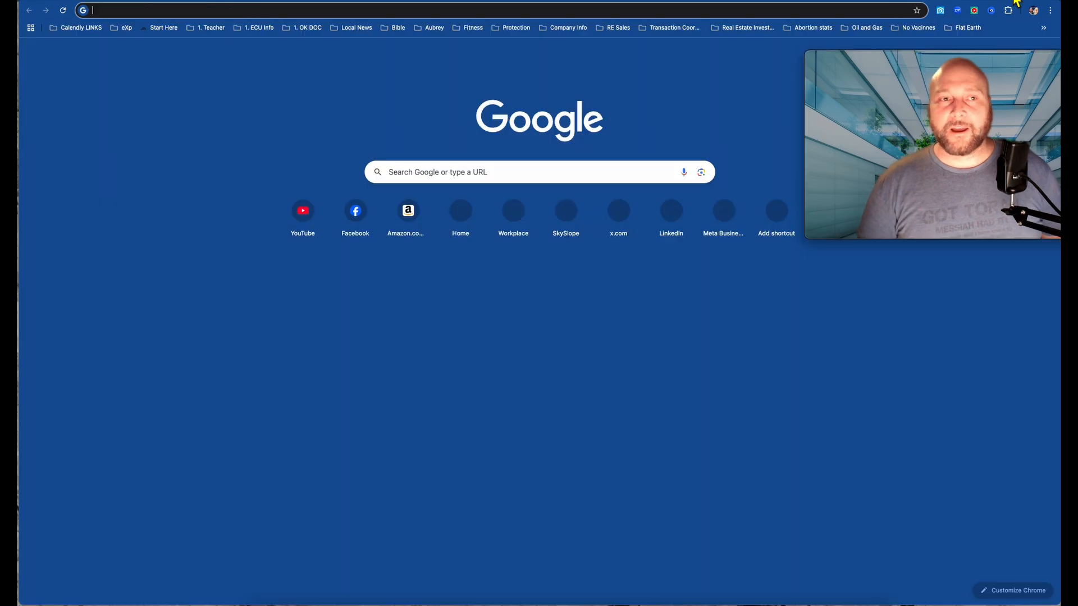
type("josh")
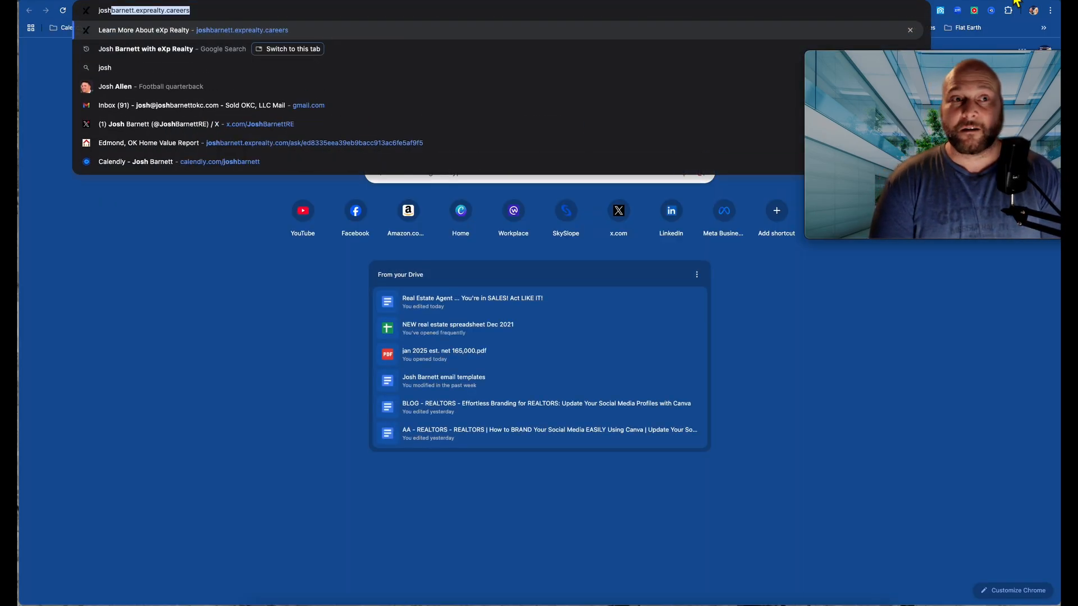
key("Return")
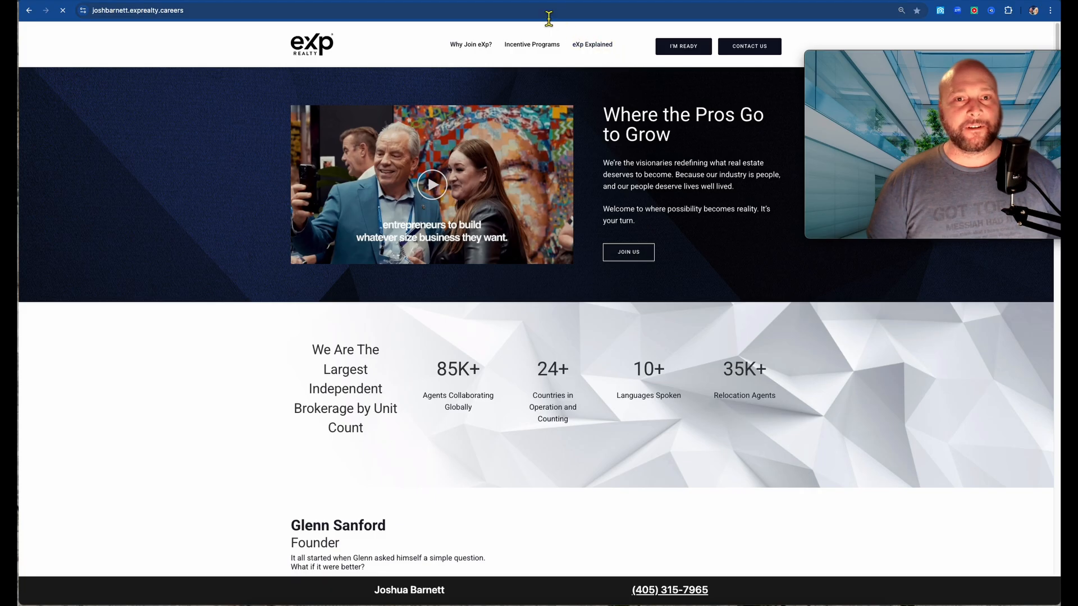
left_click(548, 12)
type("f")
key("Return")
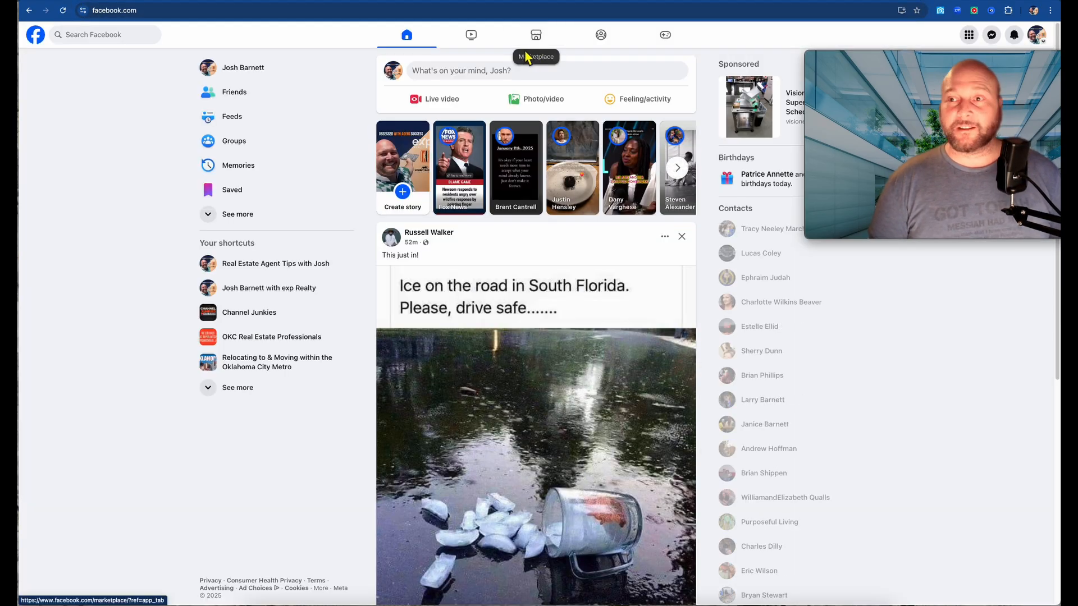
- Select the Intro bio on your personal profile and return to the Create a Page form
left_click(268, 81)
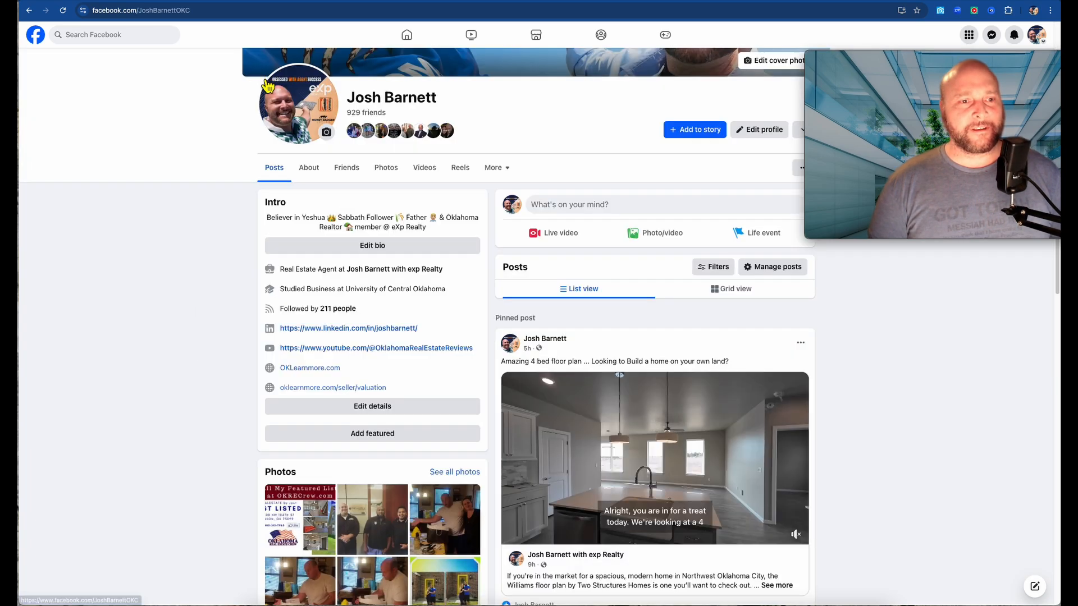
left_click_drag(432, 232, 272, 223)
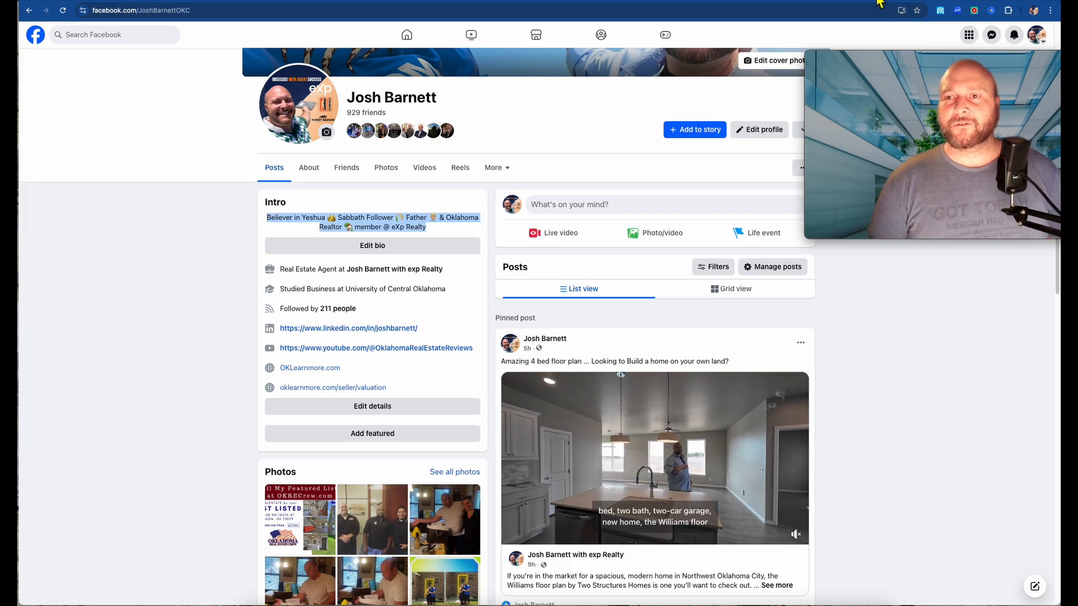
left_click(645, 2)
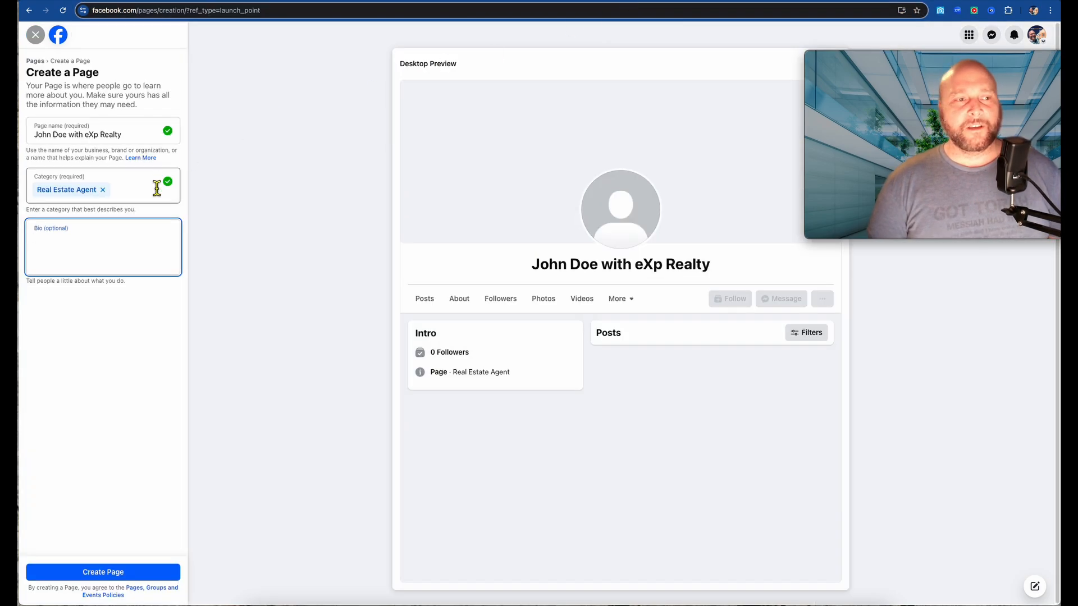
- Paste the profile bio into the Page Bio, adding a telephone emoji and the phone number
type("Believer in Yeshua 👑 Sabbath Follower 🌾 Father 👨 & Oklahoma Realtor 🏡 member @ eXp Realty")
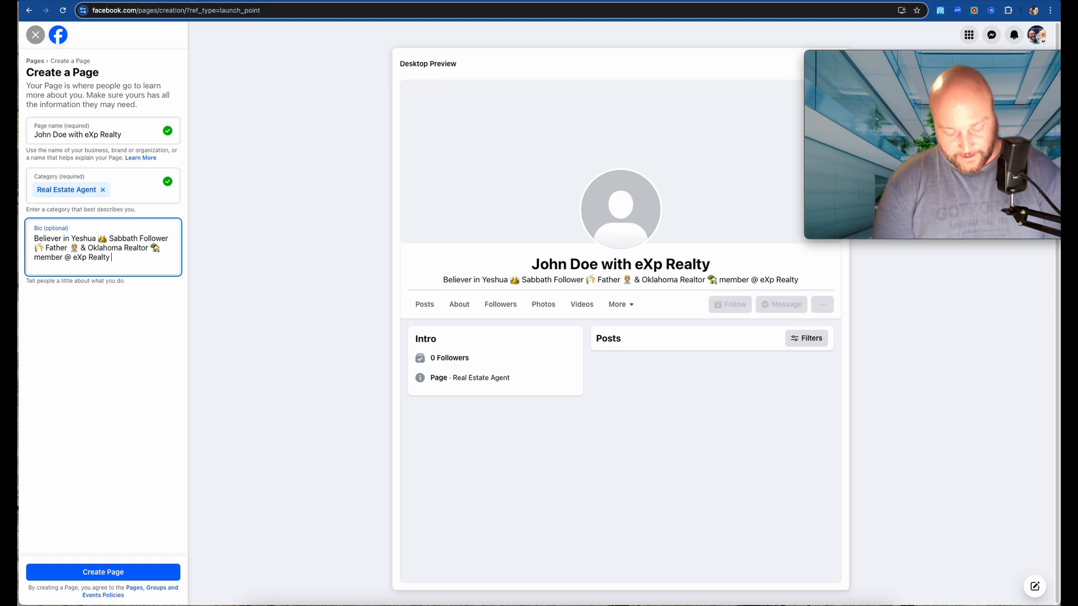
key("ctrl+super+space")
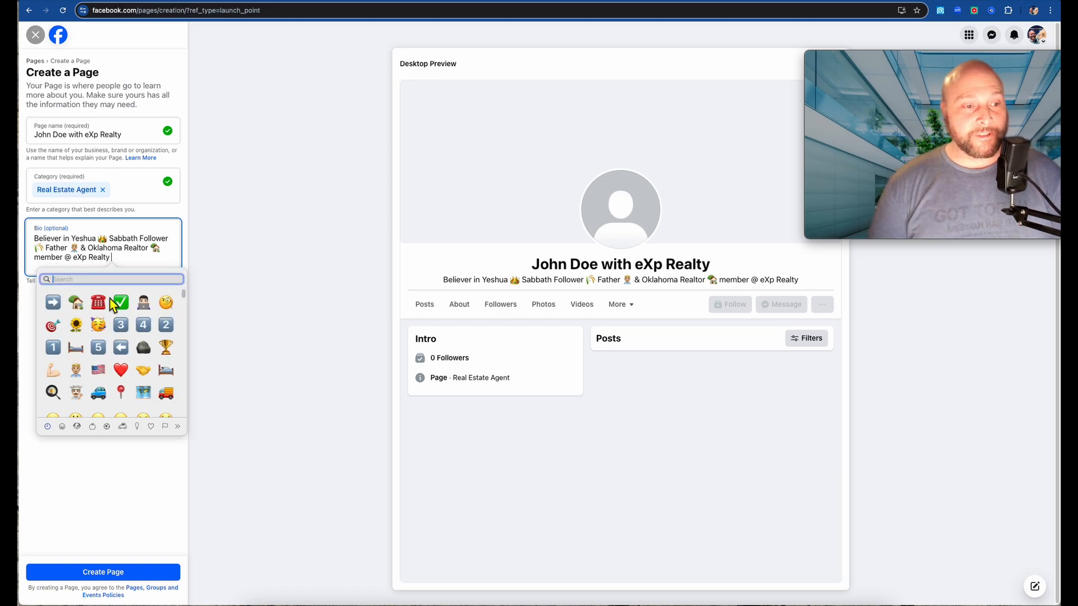
left_click(98, 306)
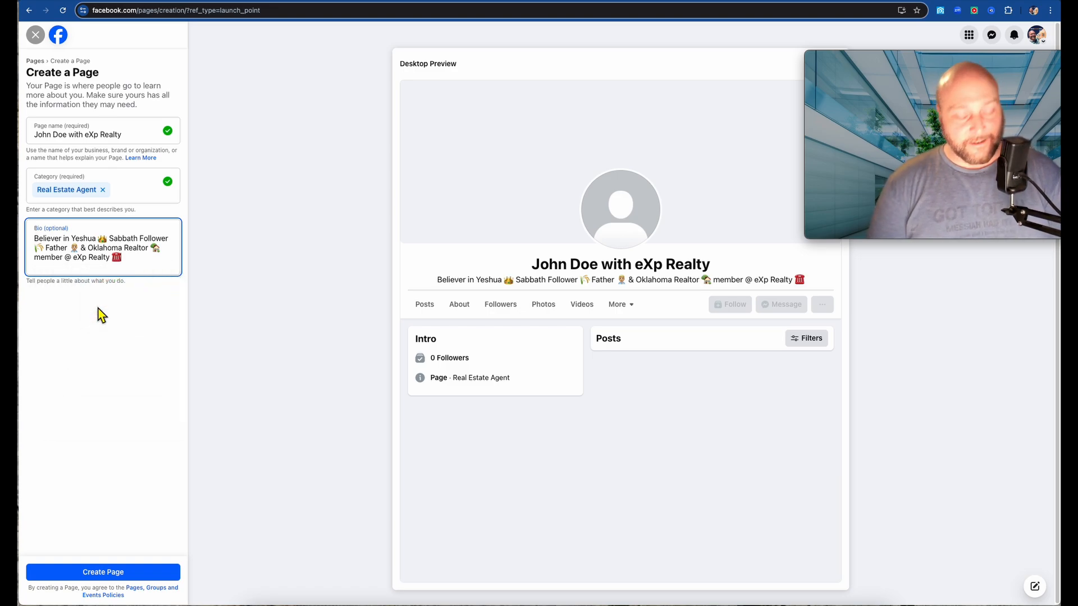
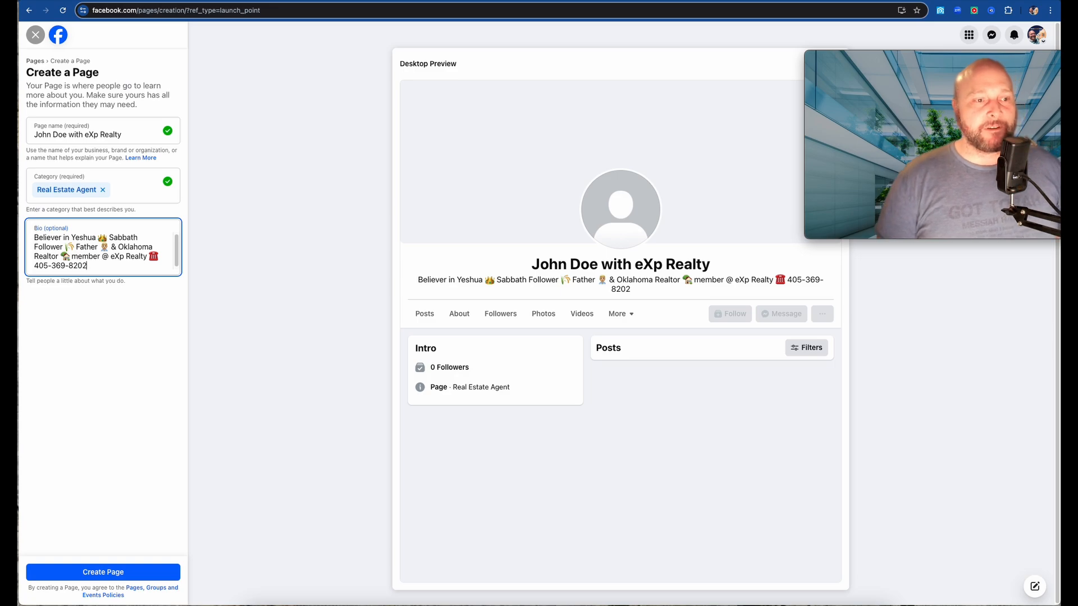
left_click(568, 453)
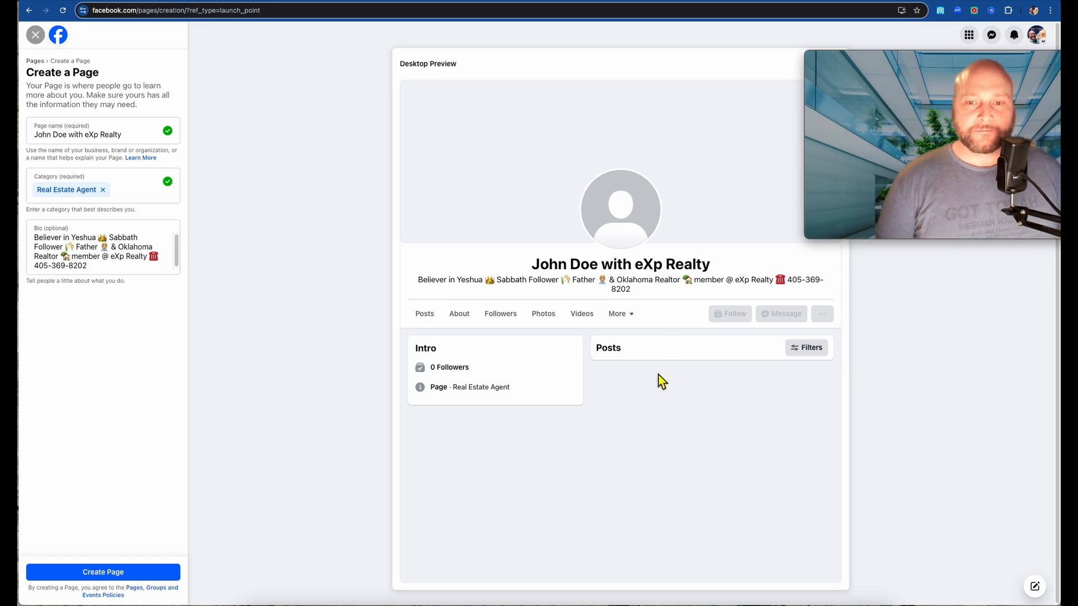
mouse_move(891, 112)
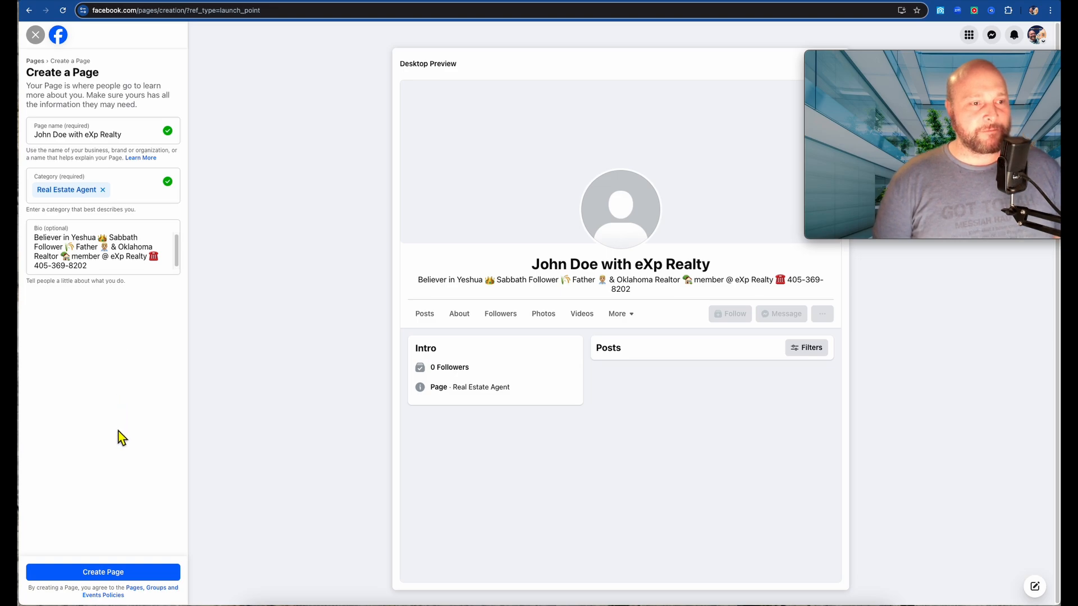
- Create the Page, changing 'eXp' to 'EXP' in the name after the invalid-name error
left_click(129, 578)
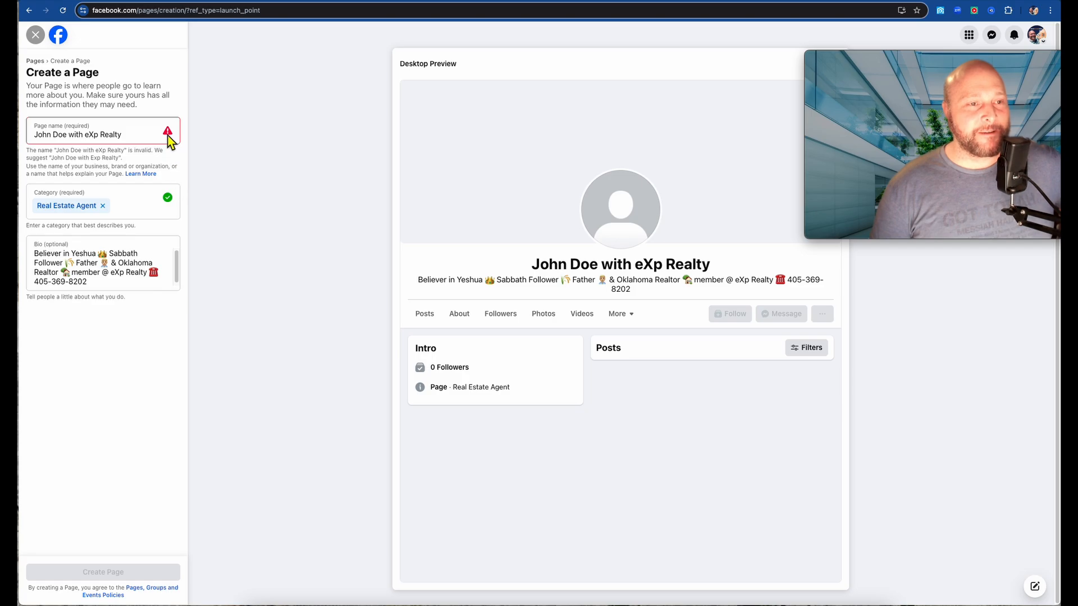
left_click(127, 137)
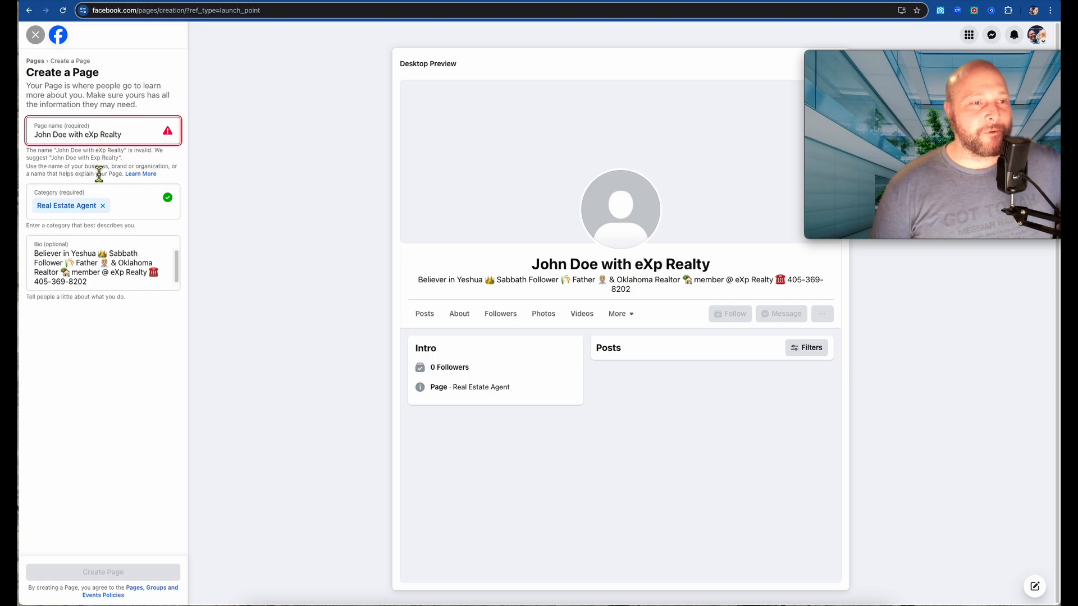
key("BackSpace")
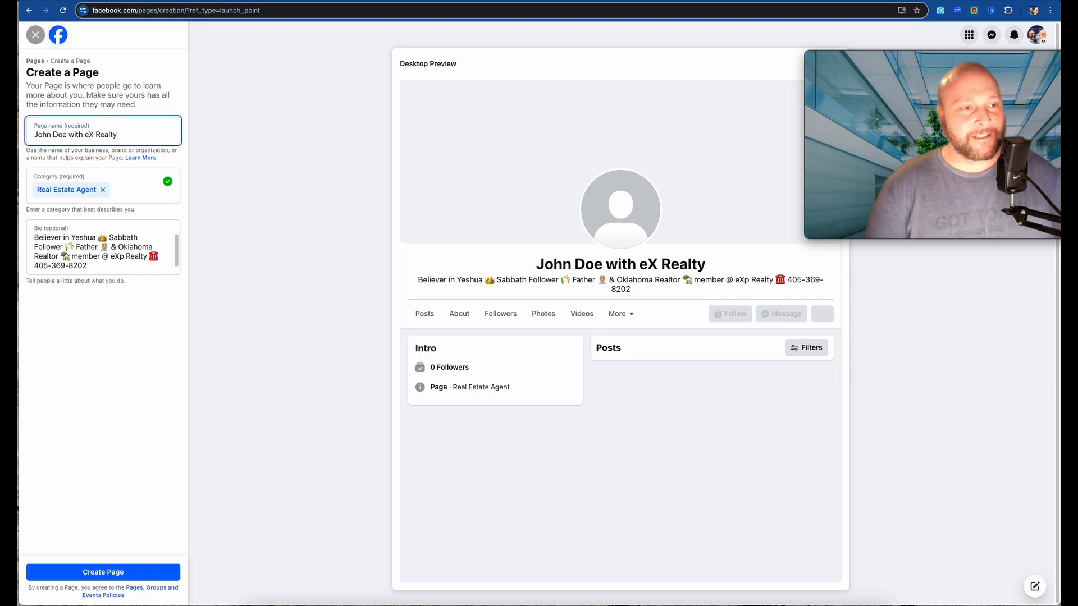
key("BackSpace")
key("BackSpace")
key("BackSpace")
type("EXP")
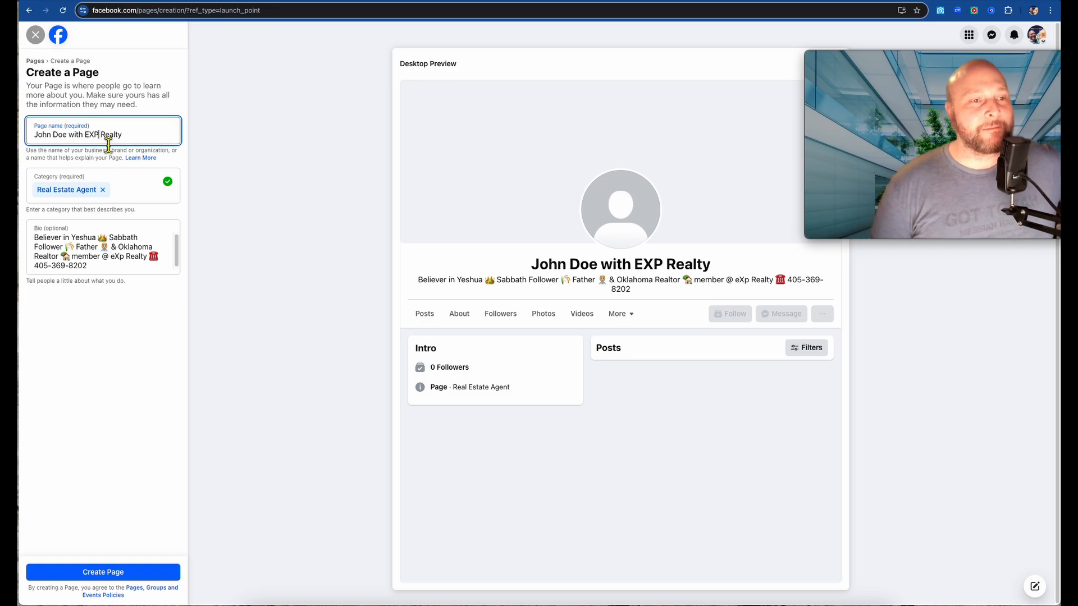
left_click(106, 570)
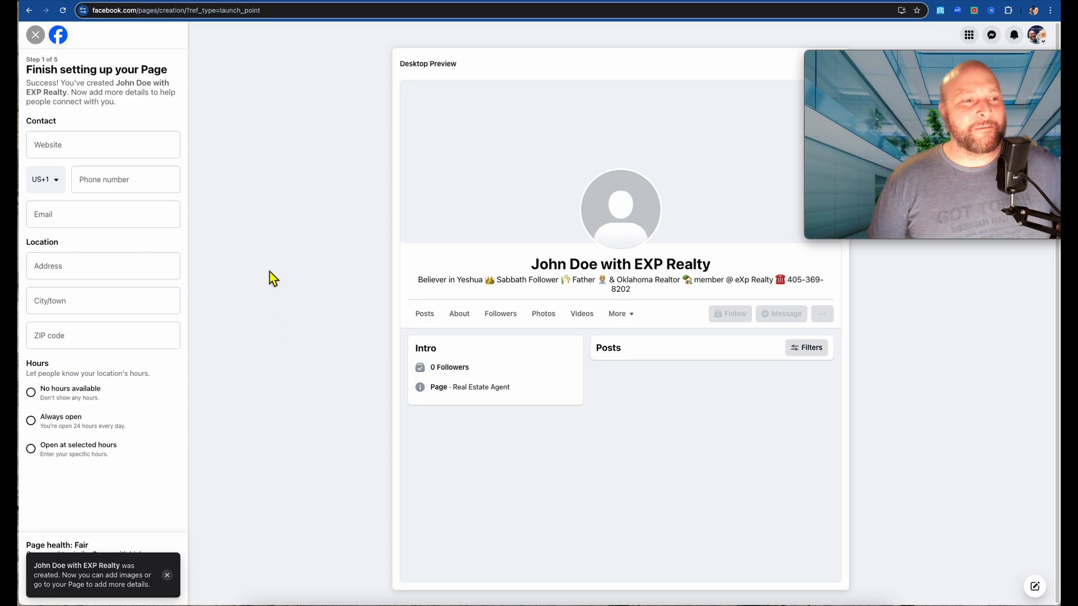
- Enter OKLearnmore.com as the Page's website
left_click(128, 156)
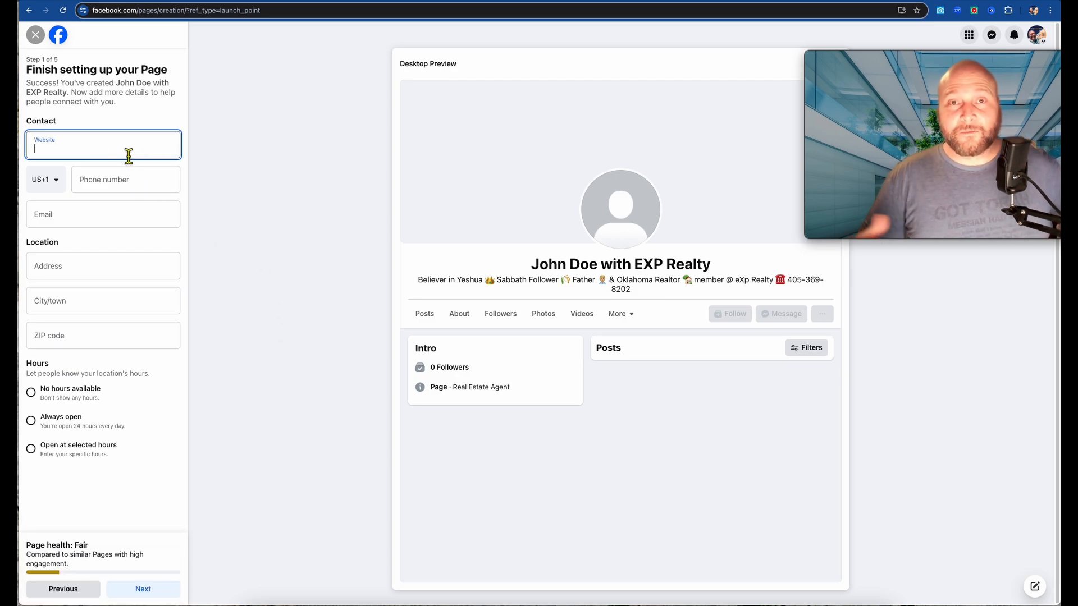
type("josh")
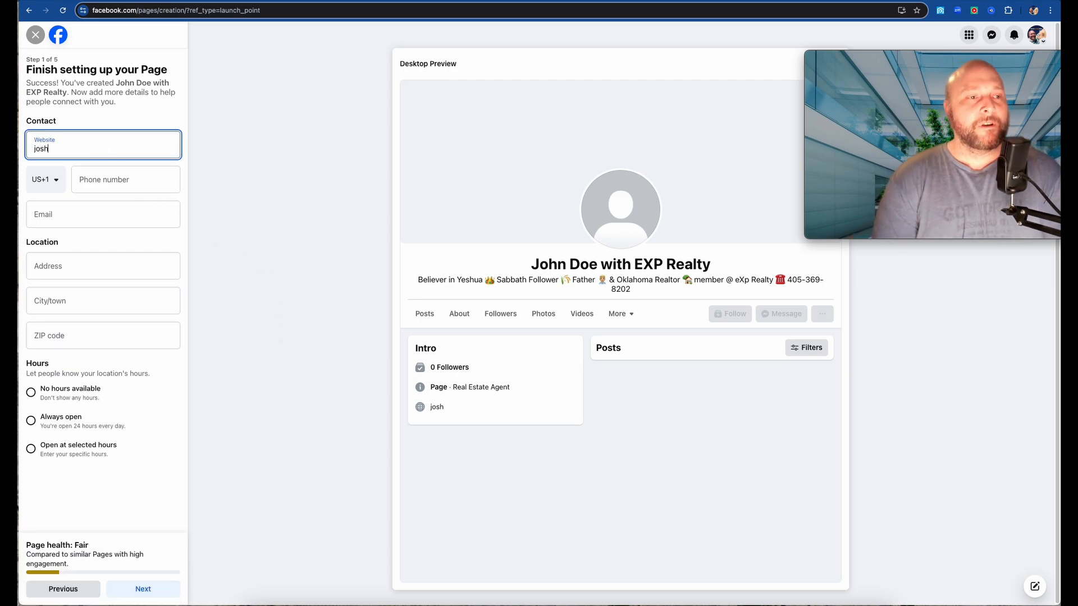
key("BackSpace")
key("BackSpace")
key("BackSpace")
key("BackSpace")
type("OK")
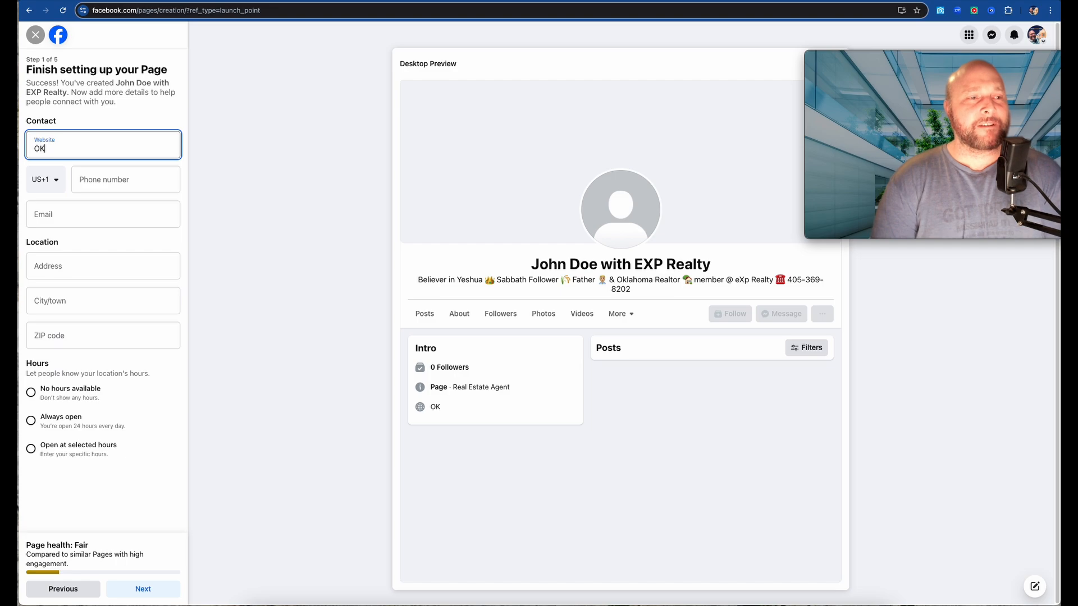
type("Learnme")
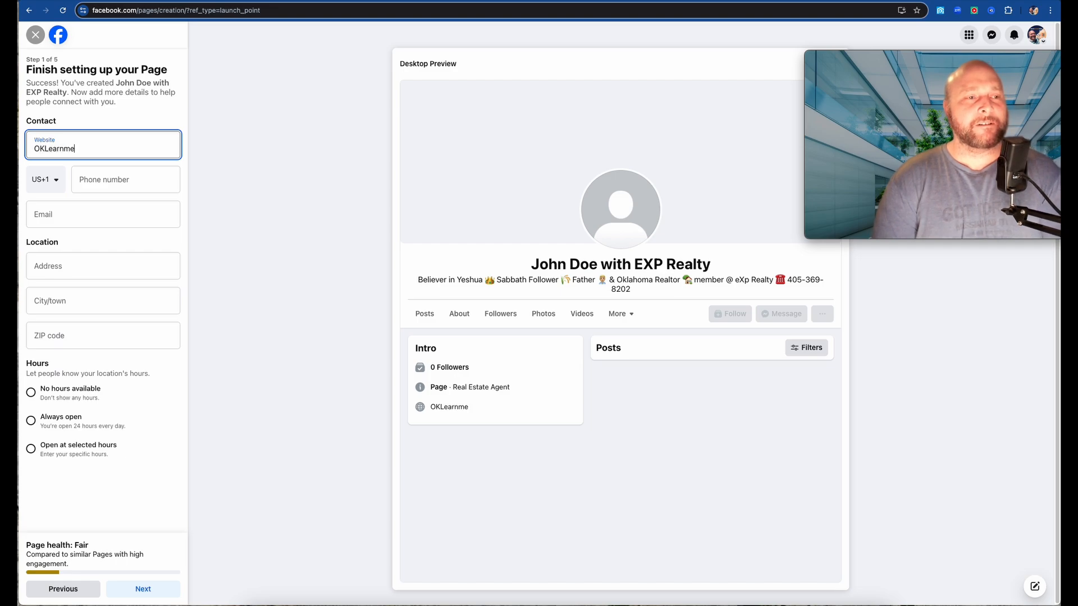
key("BackSpace")
type("onre.com")
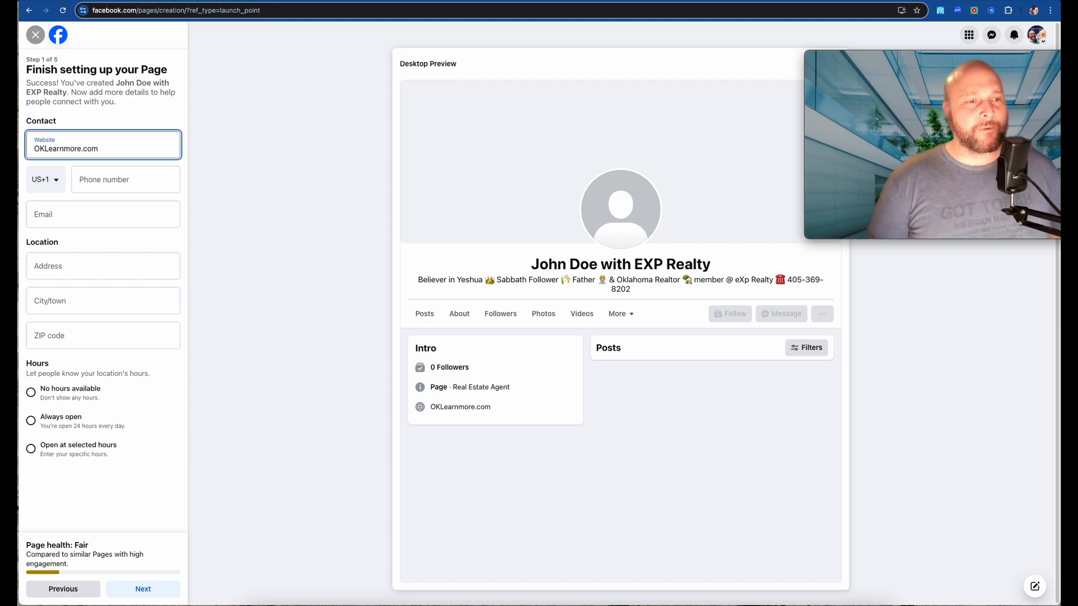
left_click(120, 182)
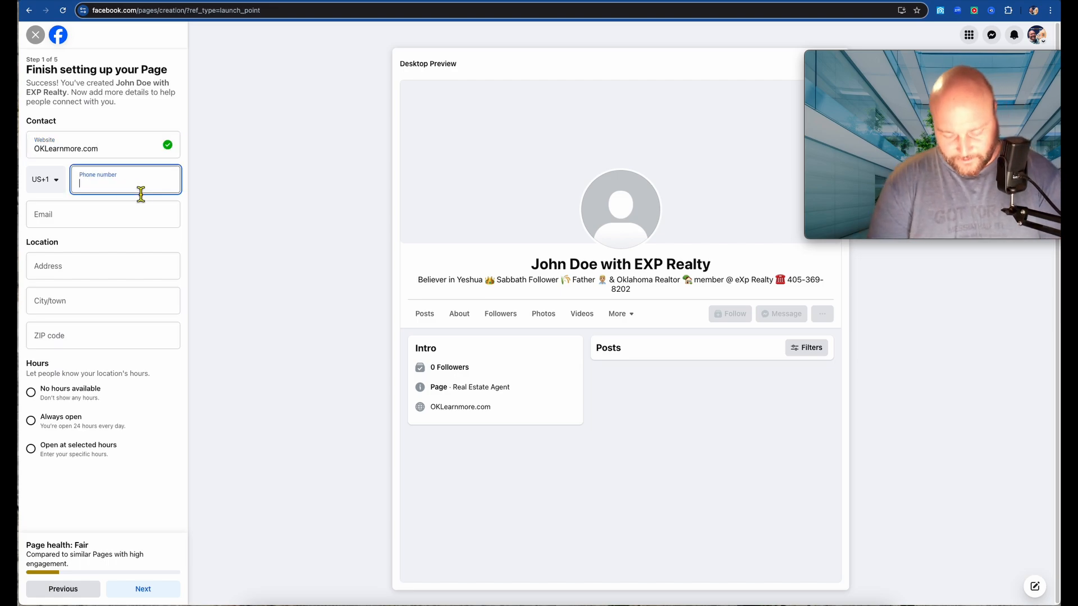
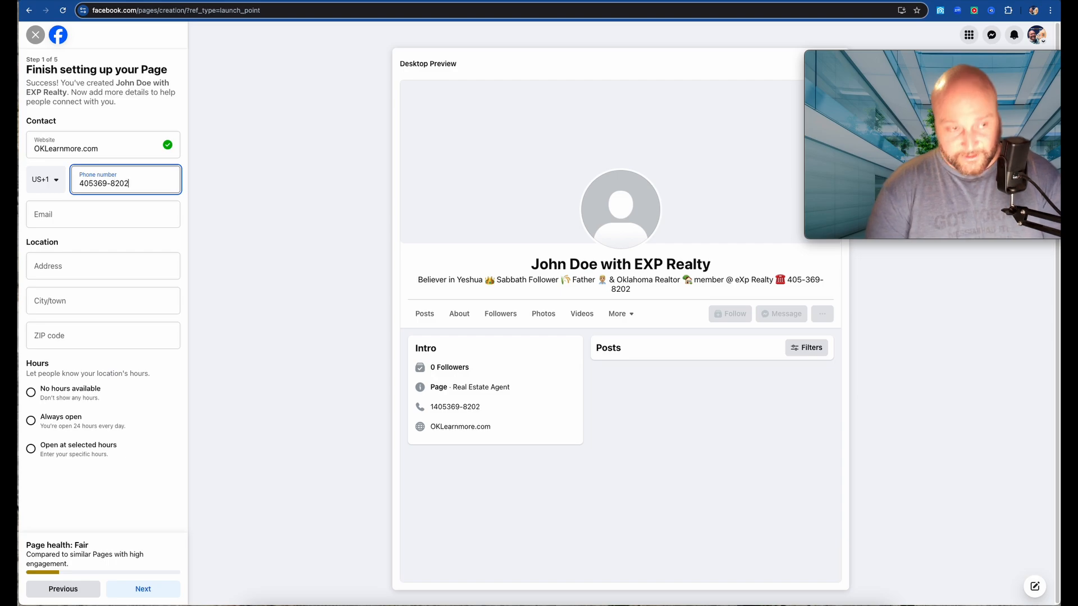
left_click(123, 212)
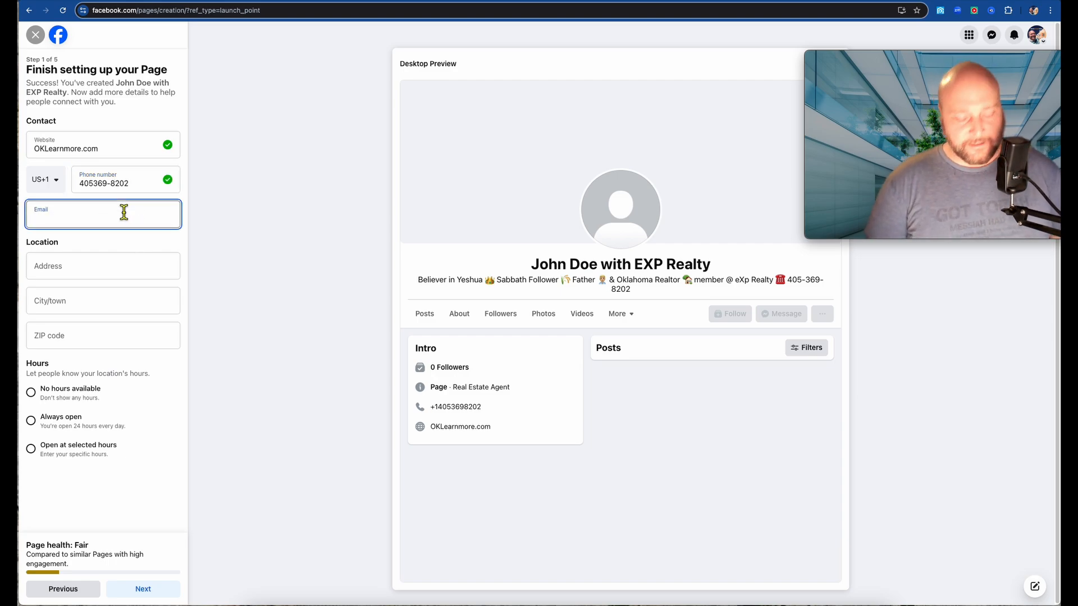
type("josh.")
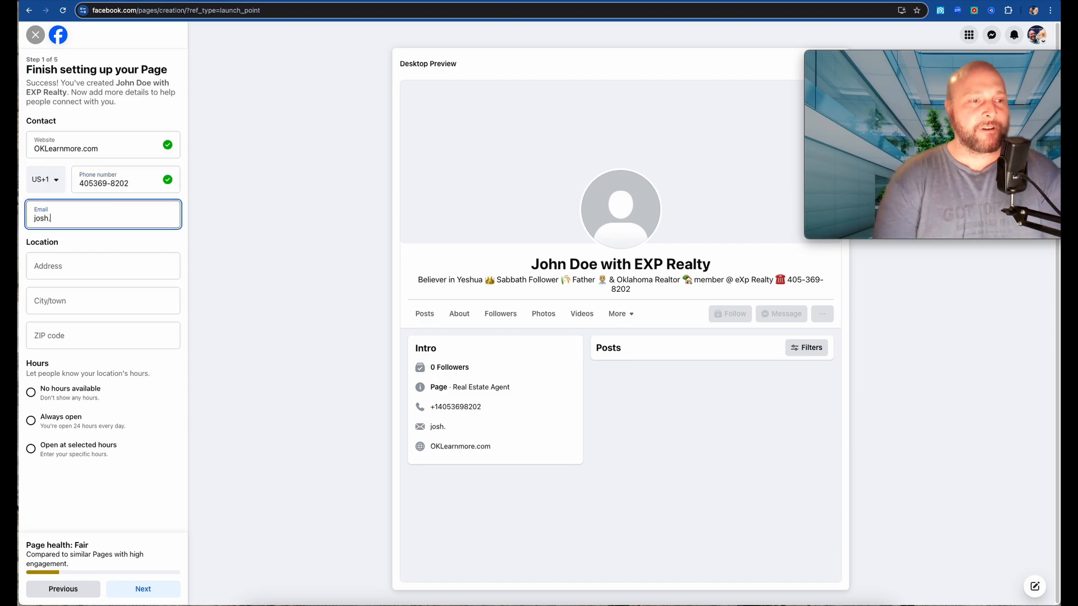
key("BackSpace")
key("BackSpace")
key("BackSpace")
key("BackSpace")
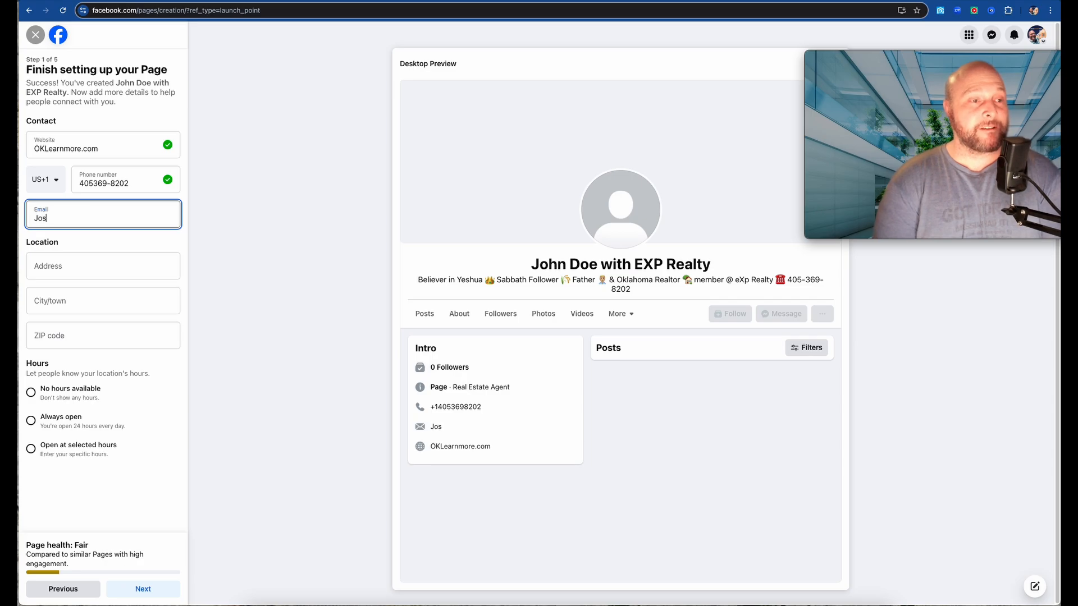
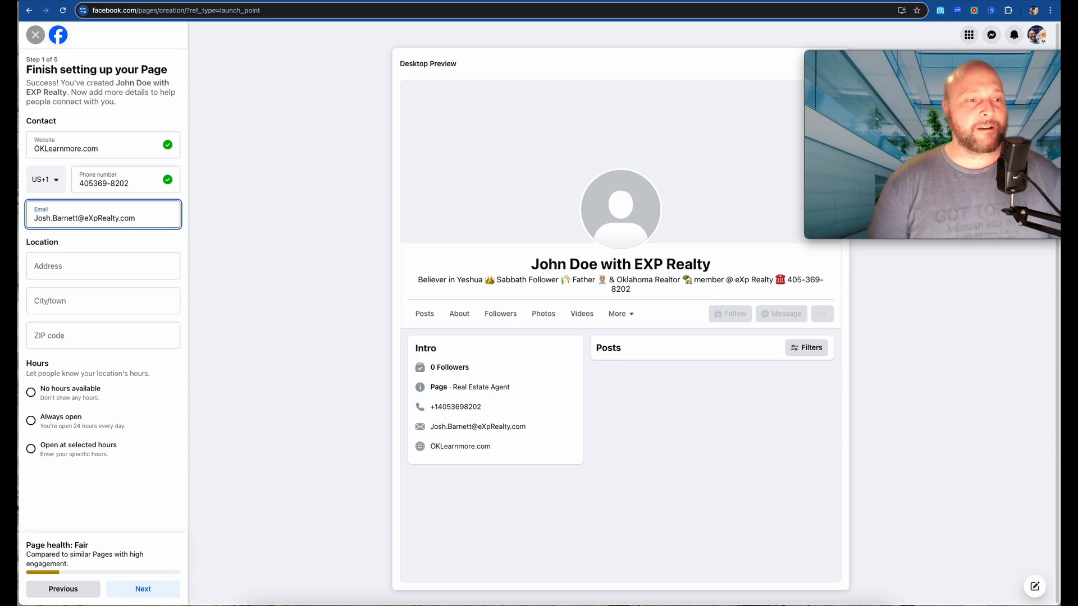
left_click(94, 273)
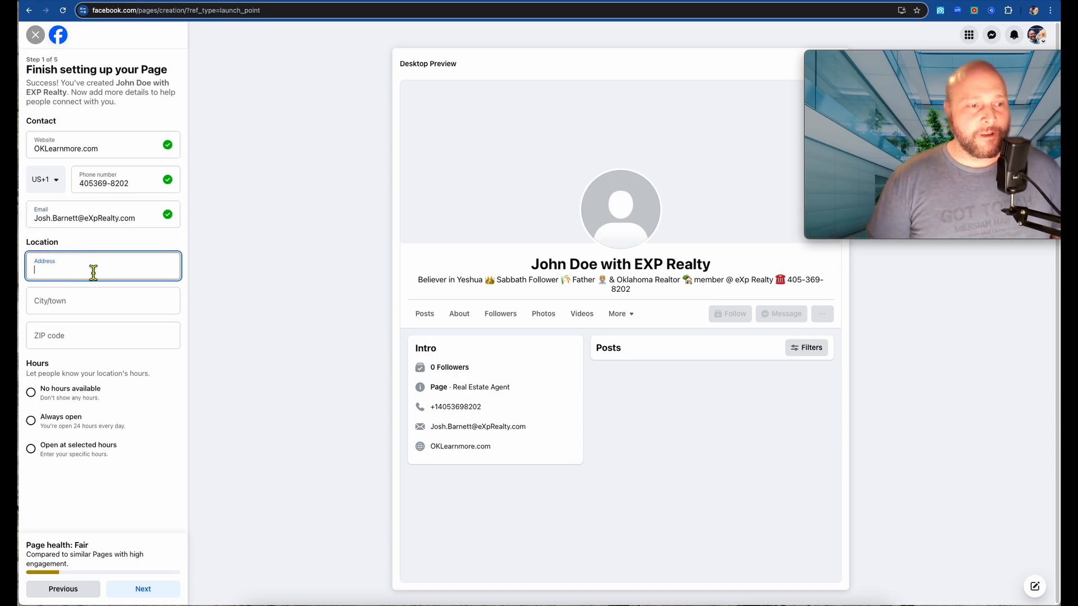
- Set the city to Edmond, Oklahoma, enter the ZIP code, and choose Always open hours
left_click(84, 313)
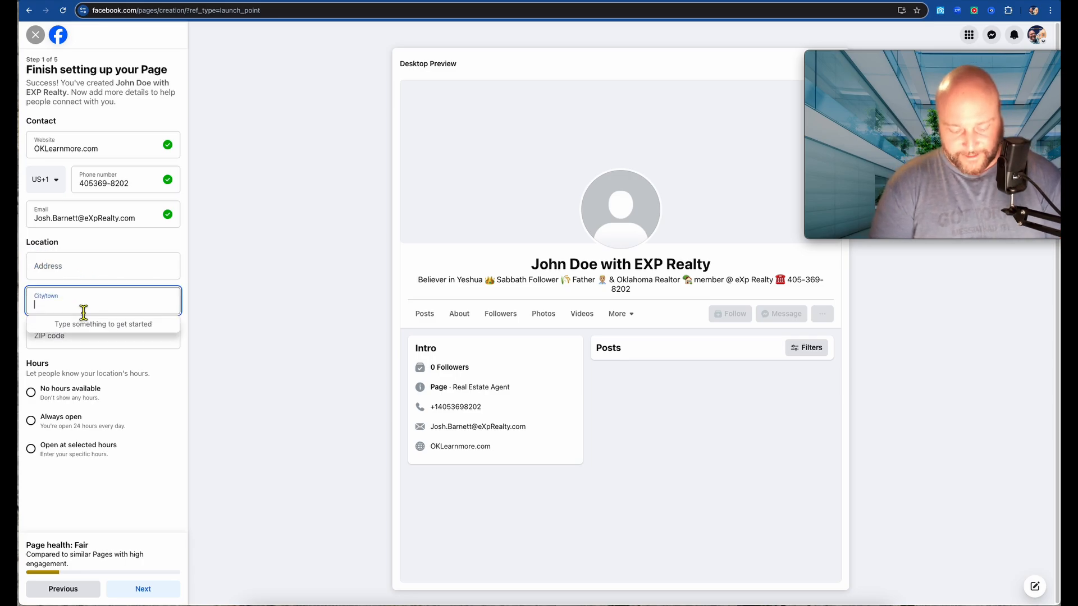
type("Edmond")
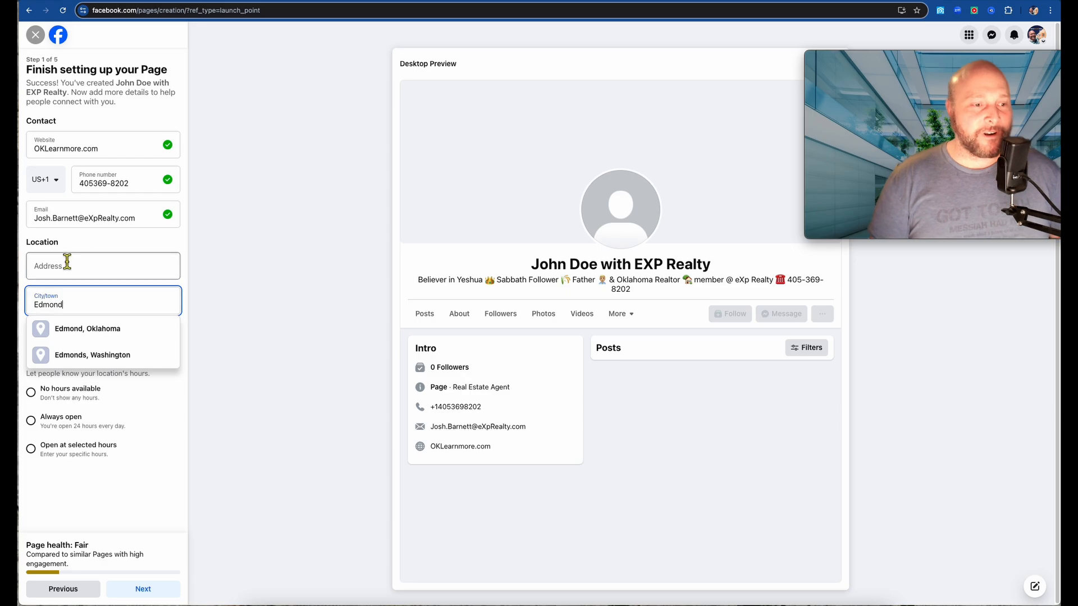
left_click(88, 329)
left_click(143, 342)
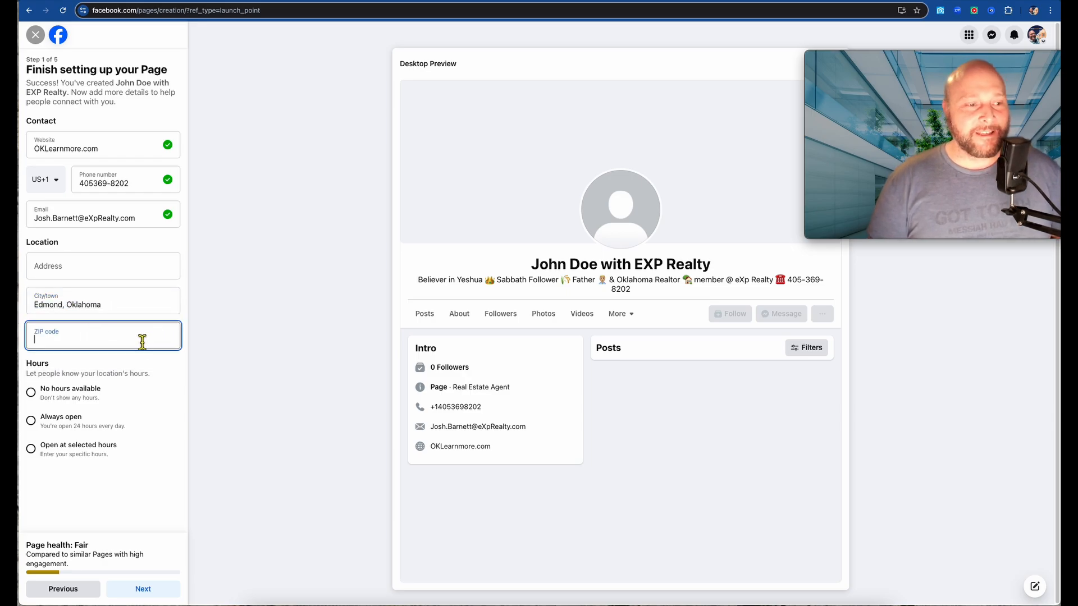
type("73013")
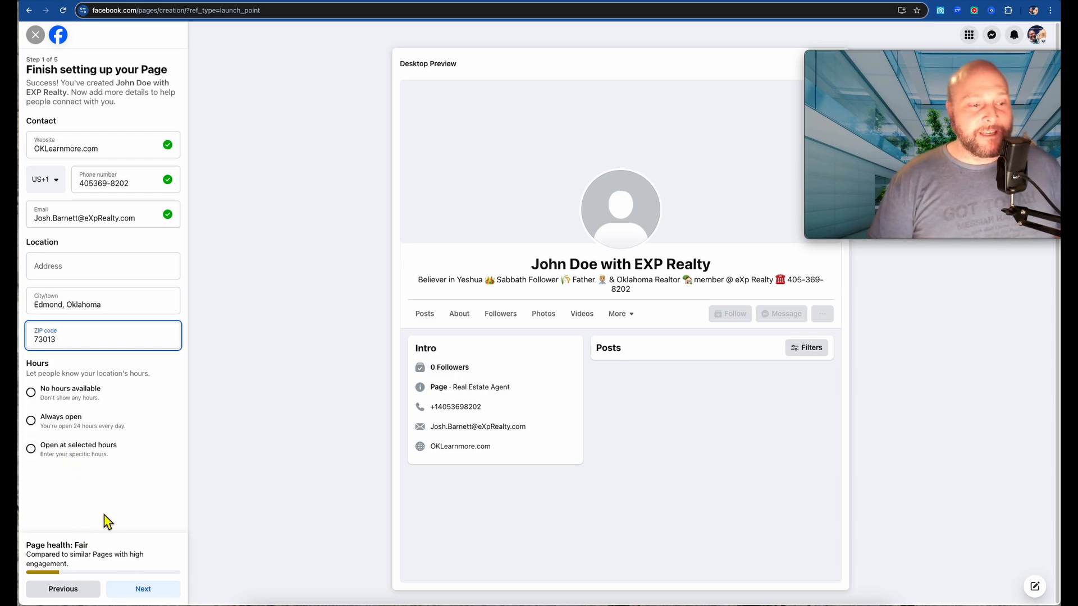
left_click(39, 429)
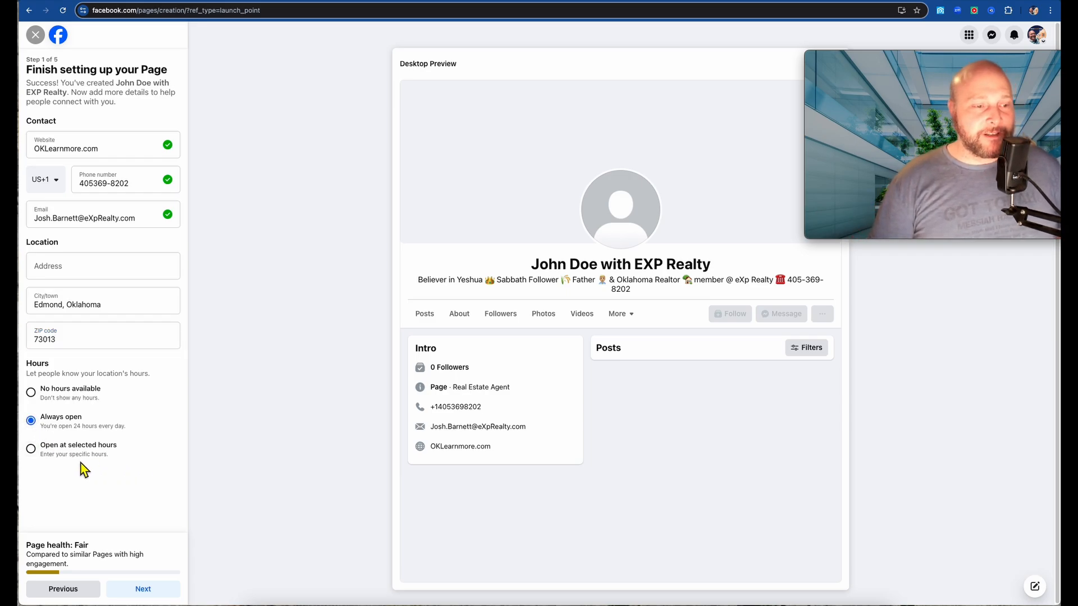
- Continue to Customize your Page and upload the truth cover image as the profile picture
left_click(149, 596)
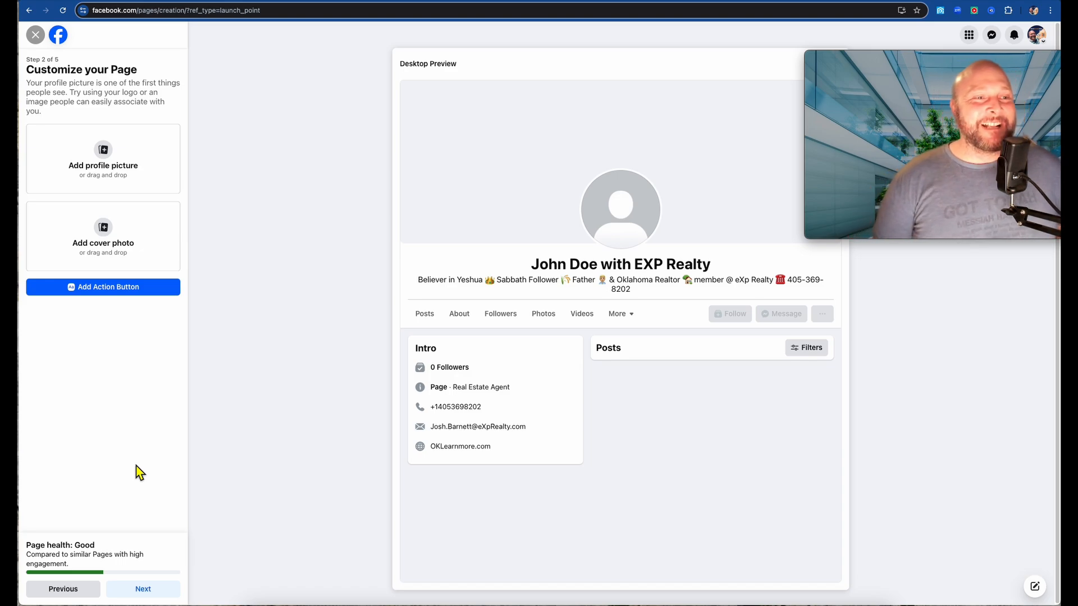
left_click(116, 163)
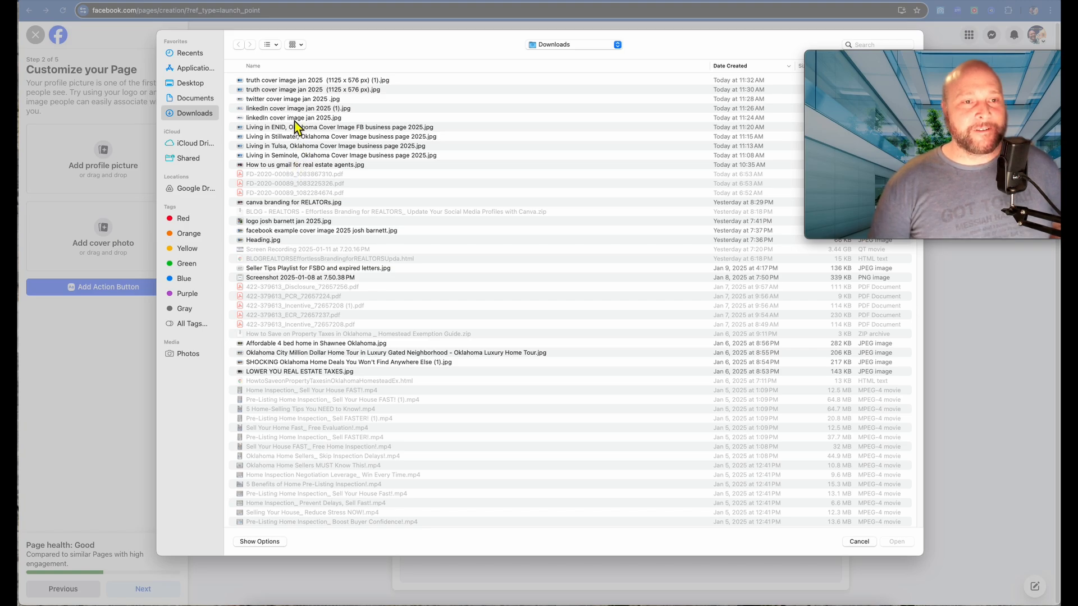
left_click(294, 82)
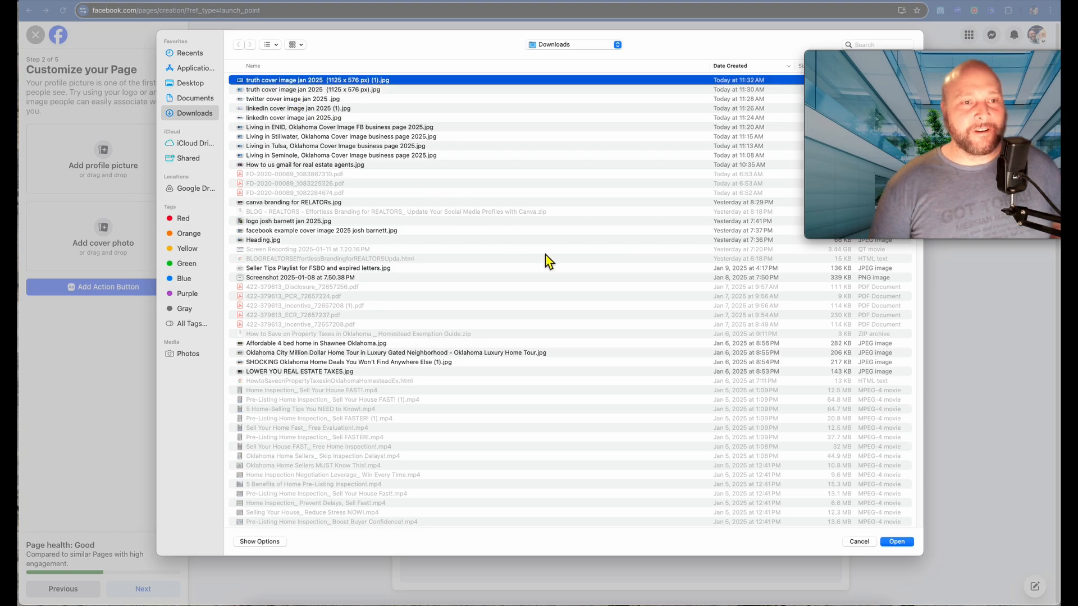
left_click(896, 543)
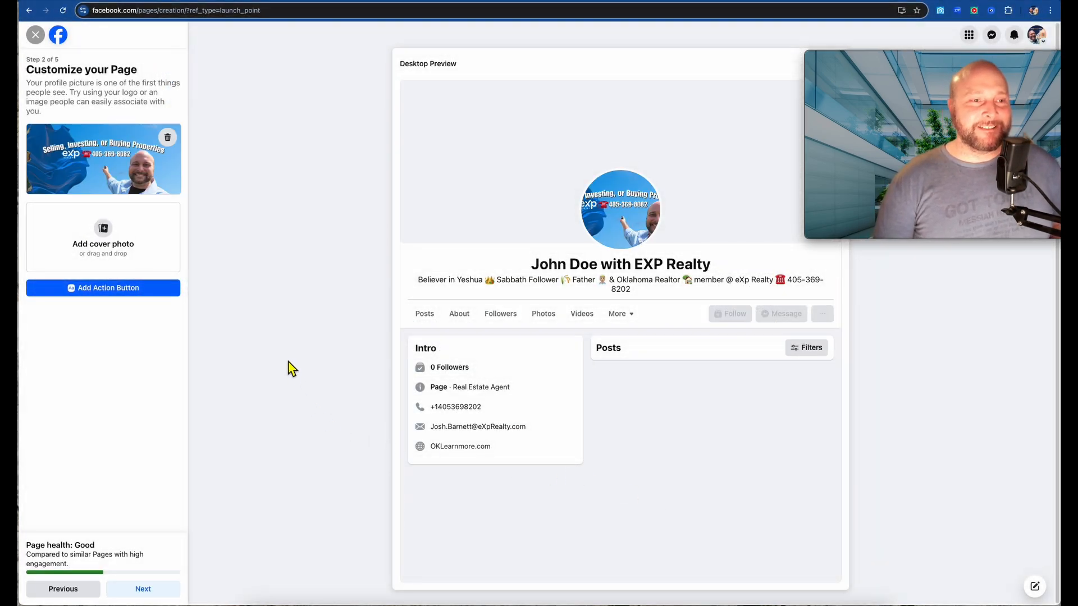
- Upload the truth cover image as the Page's cover photo
left_click(104, 229)
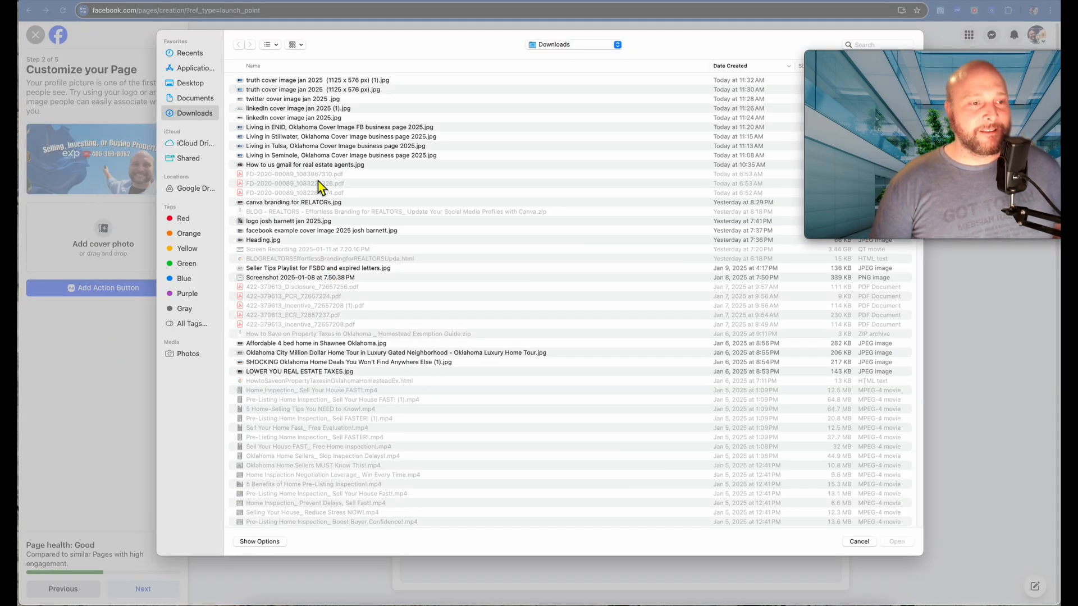
left_click(296, 81)
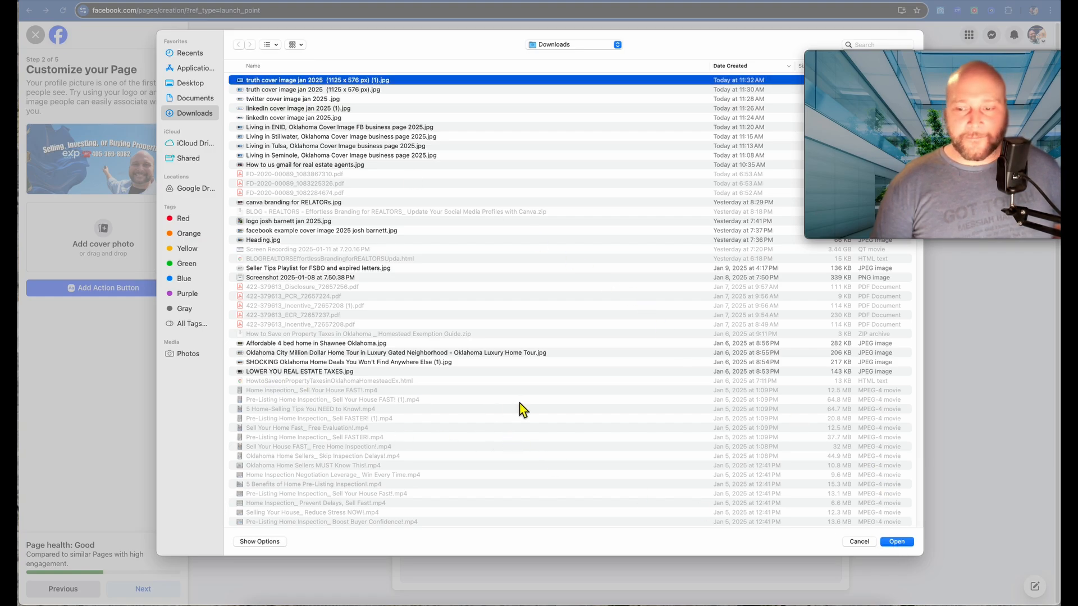
left_click(895, 542)
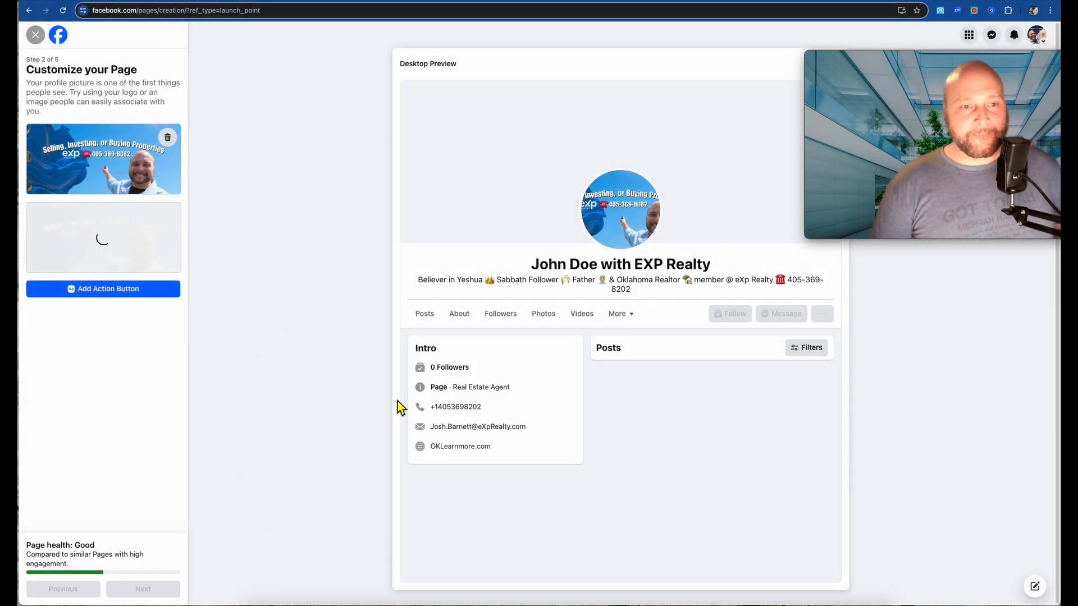
- Replace the profile picture with 'profile pic for Oklahoma real estate faq (1).jpg'
left_click(169, 141)
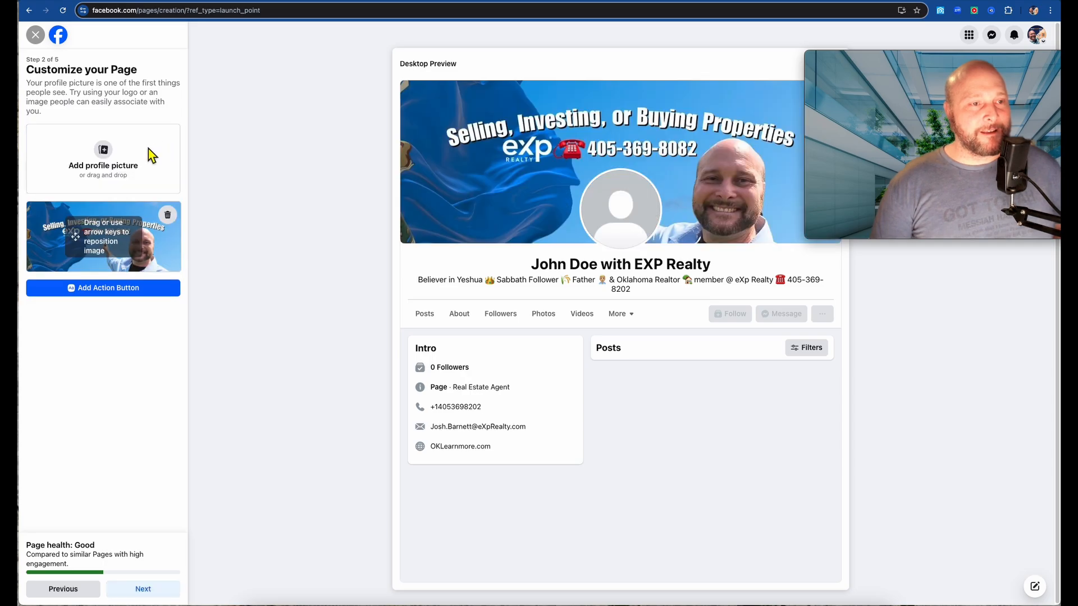
left_click(113, 156)
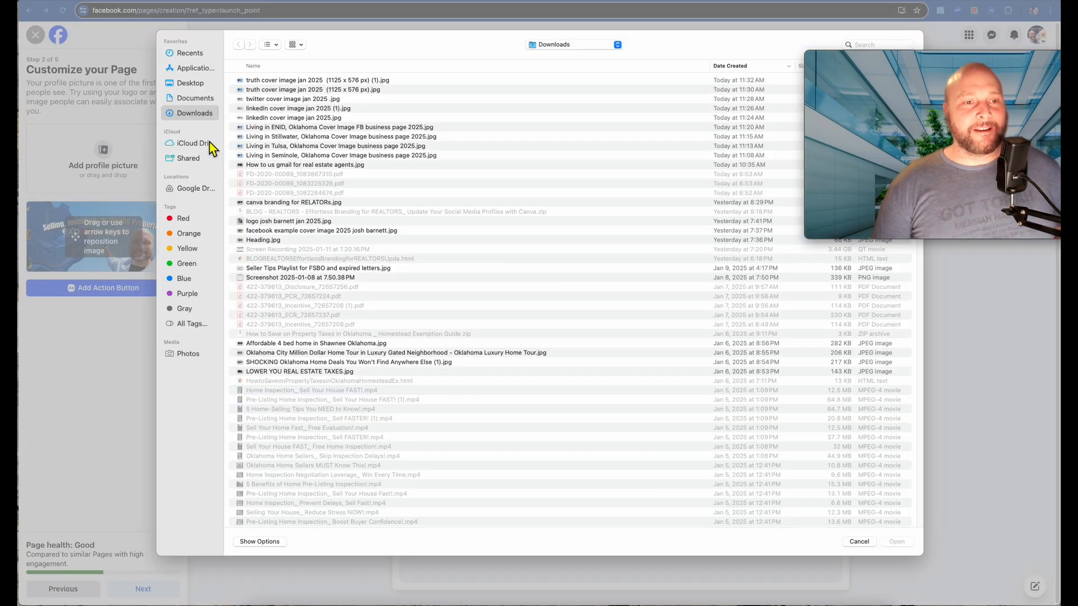
scroll(339, 306, "down", 15)
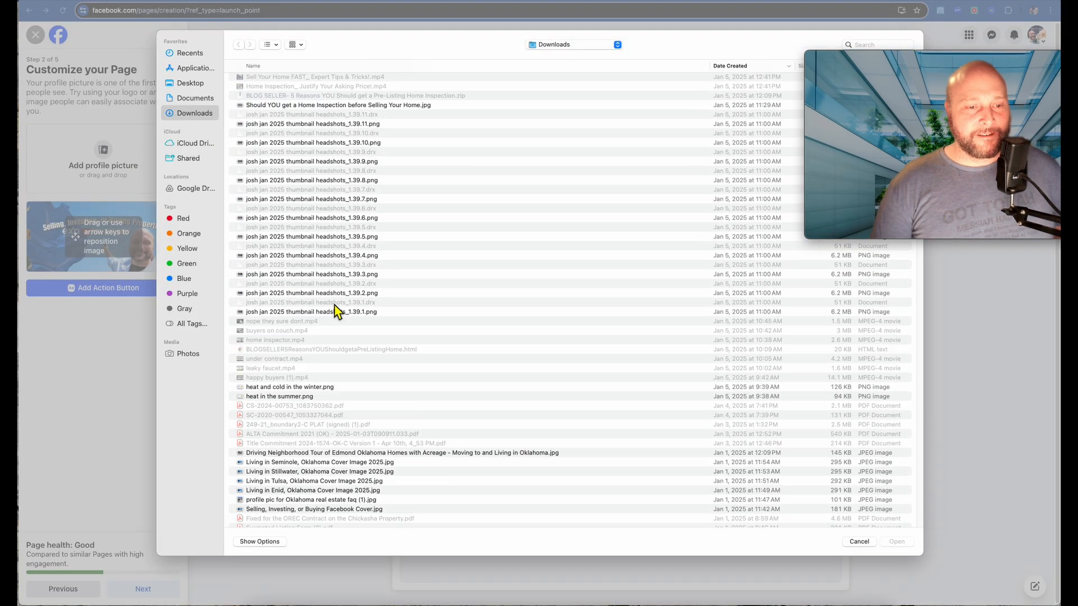
scroll(337, 310, "down", 3)
left_click(304, 421)
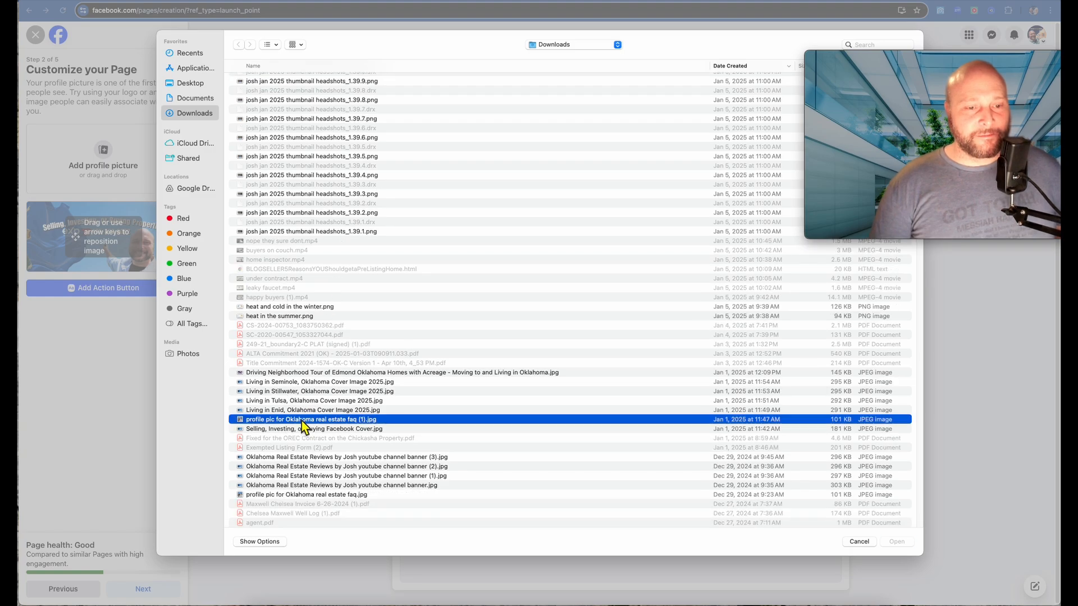
left_click(897, 545)
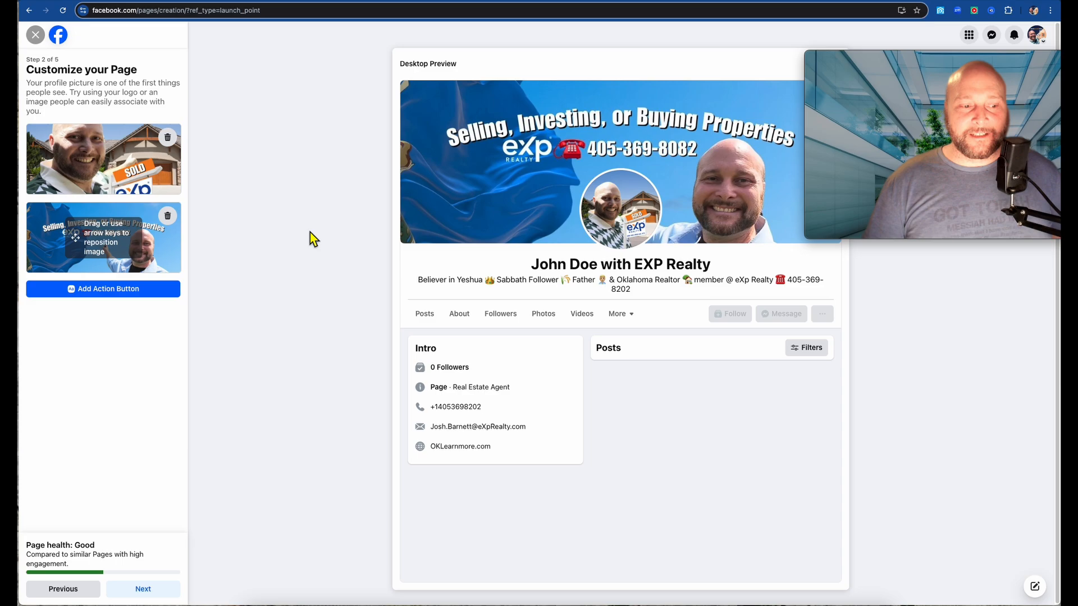
- Save the cover and profile pictures, then skip the Connect WhatsApp step
left_click(168, 590)
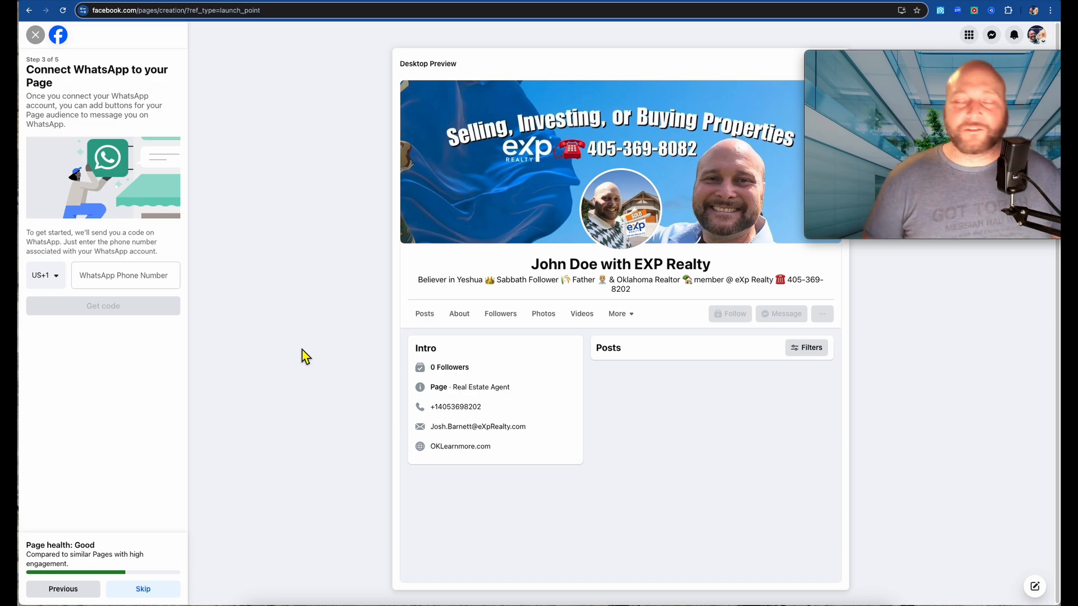
left_click(143, 589)
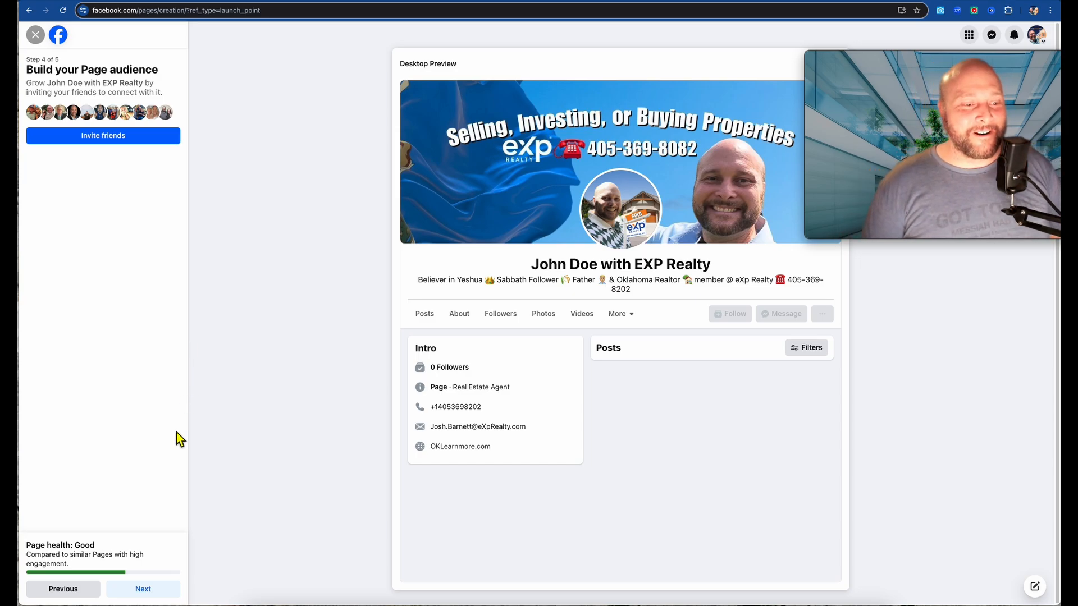
- Skip inviting friends, switch off Page notifications and marketing emails, and finish setup
left_click(168, 593)
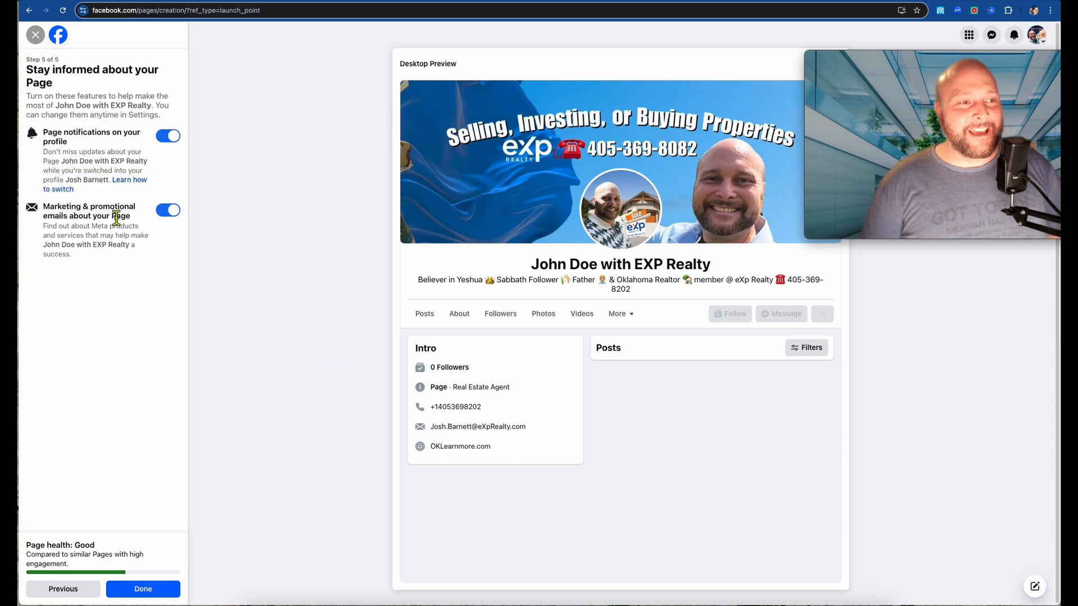
left_click(173, 141)
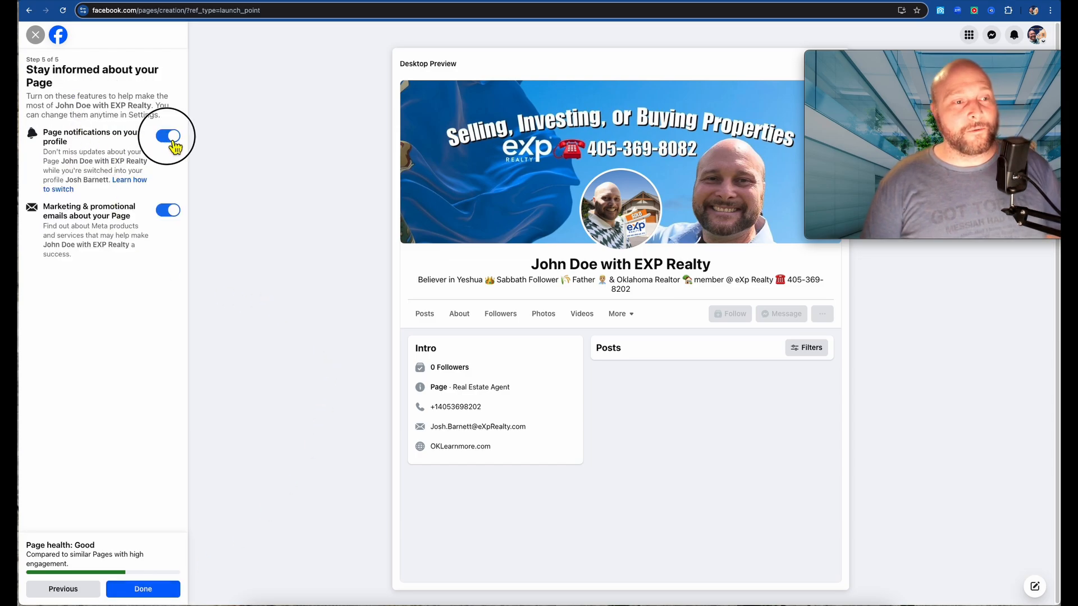
left_click(172, 212)
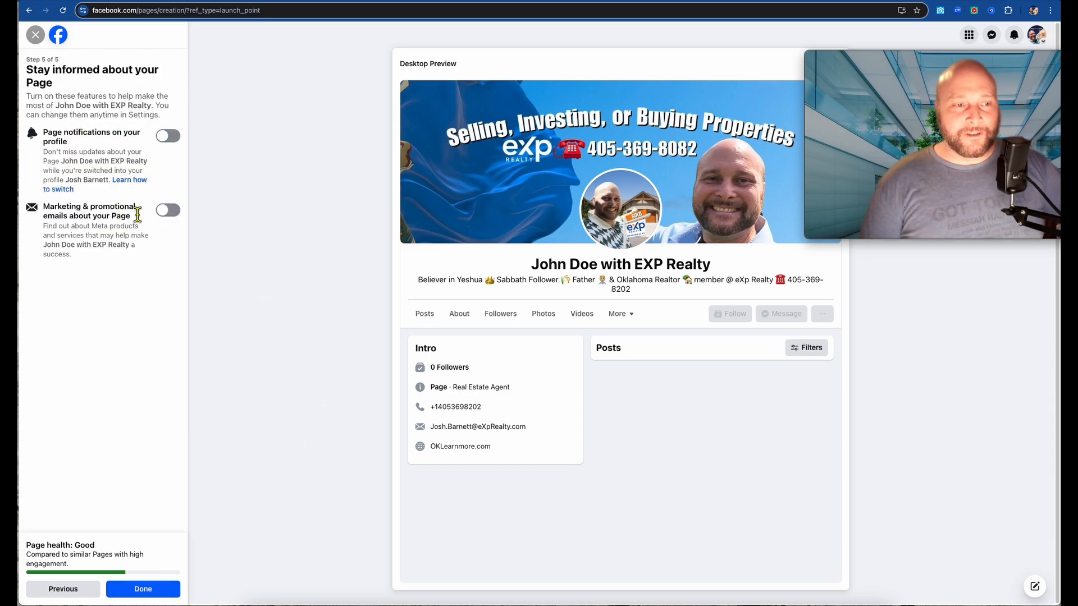
left_click(148, 597)
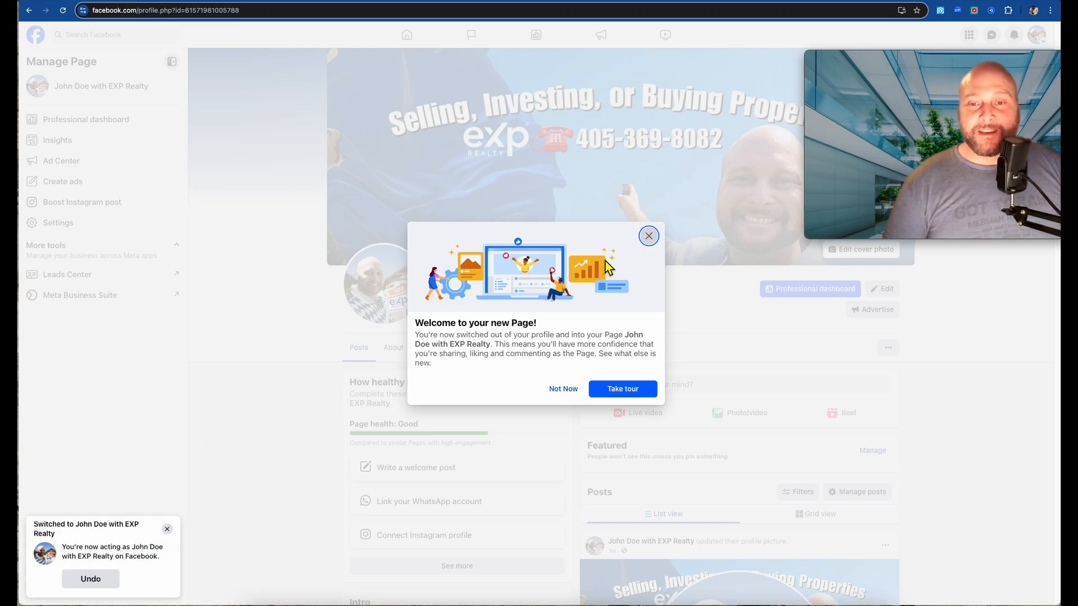
- Decline the Page tour and close the 'Welcome to your new Page!' message
left_click(658, 241)
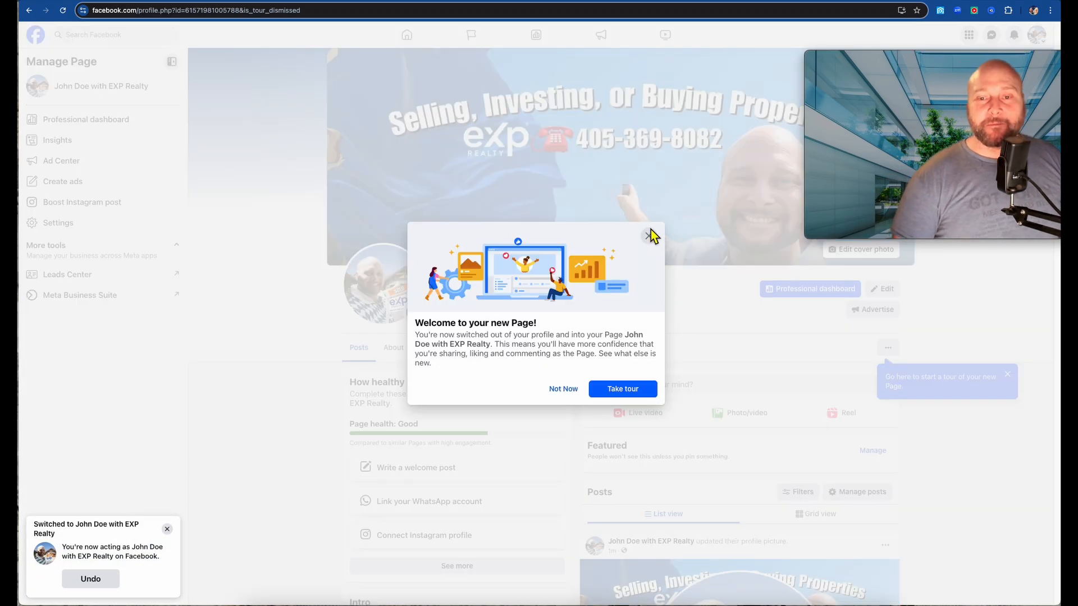
left_click(650, 238)
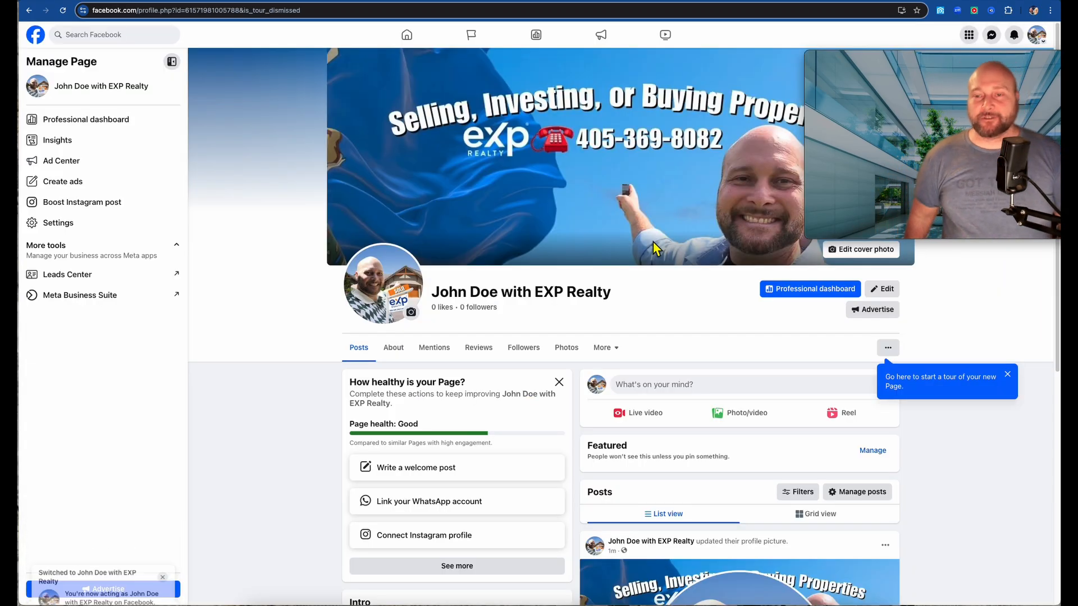